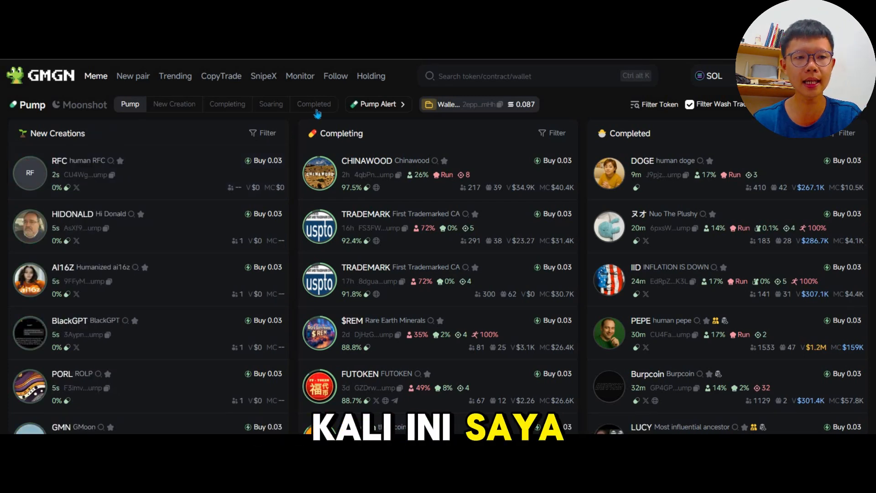
- View the share card with the profit and loss of the $POPO trade, and close it
left_click(314, 105)
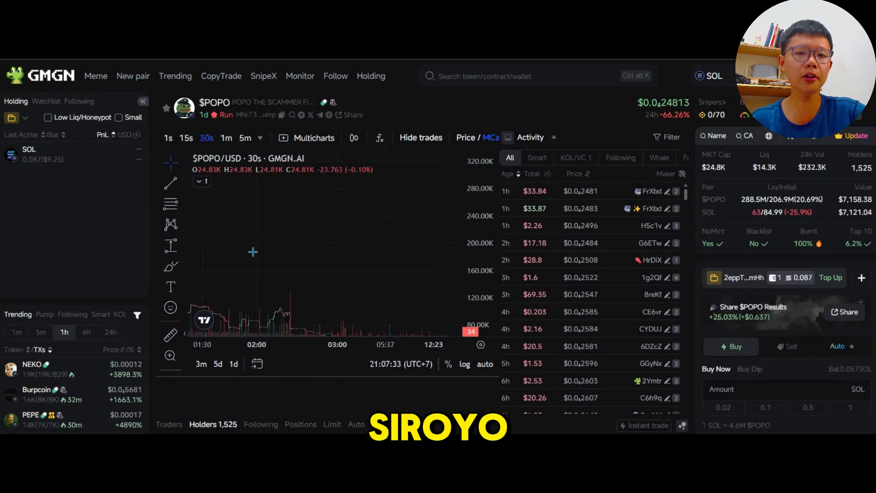
left_click_drag(269, 242, 323, 211)
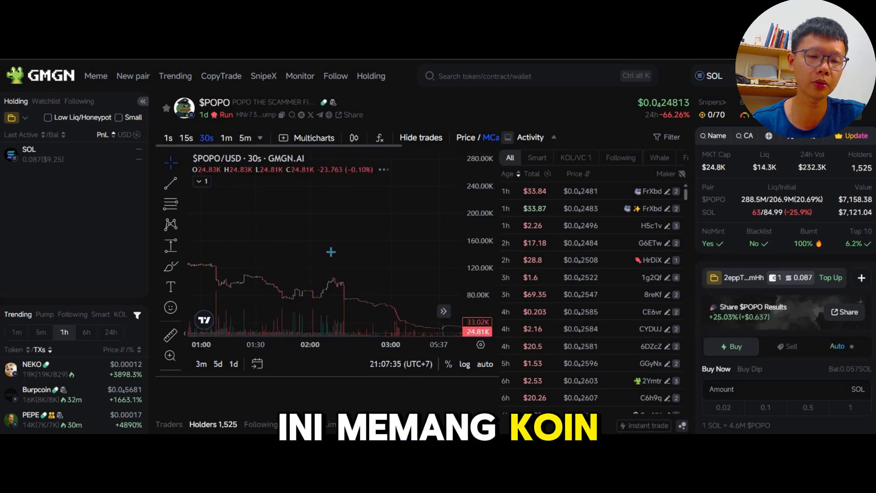
left_click_drag(289, 255, 614, 279)
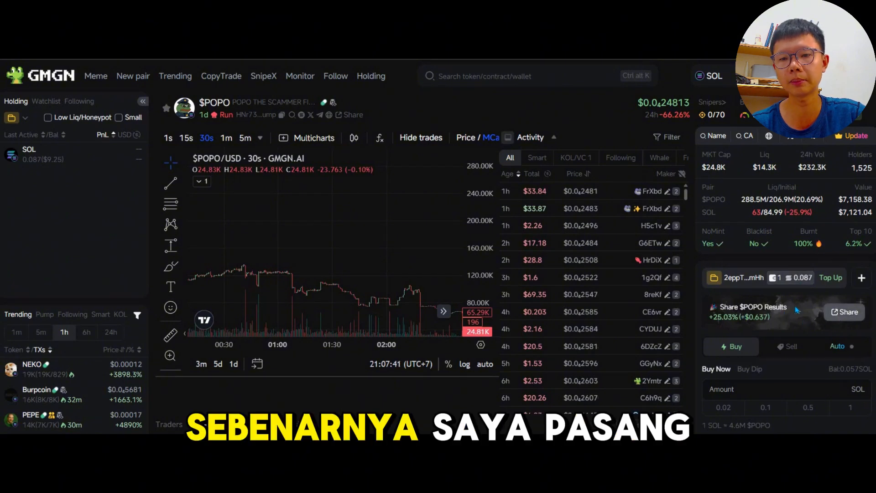
left_click(845, 312)
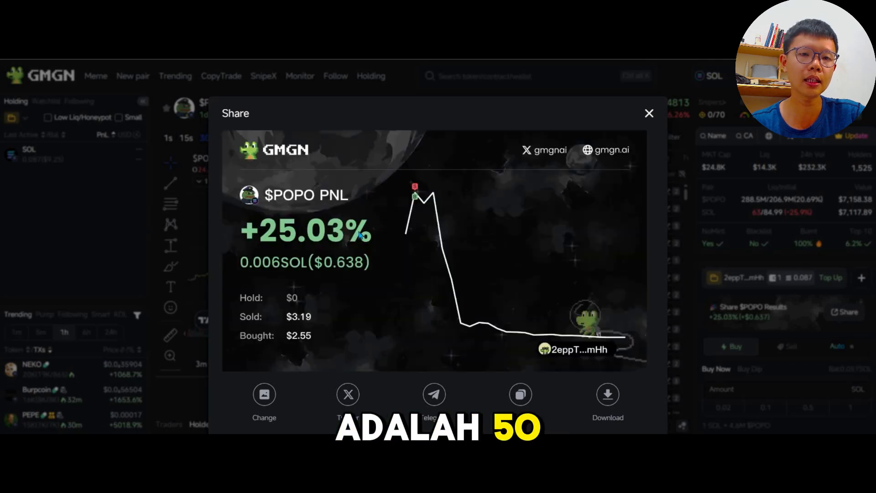
key("Escape")
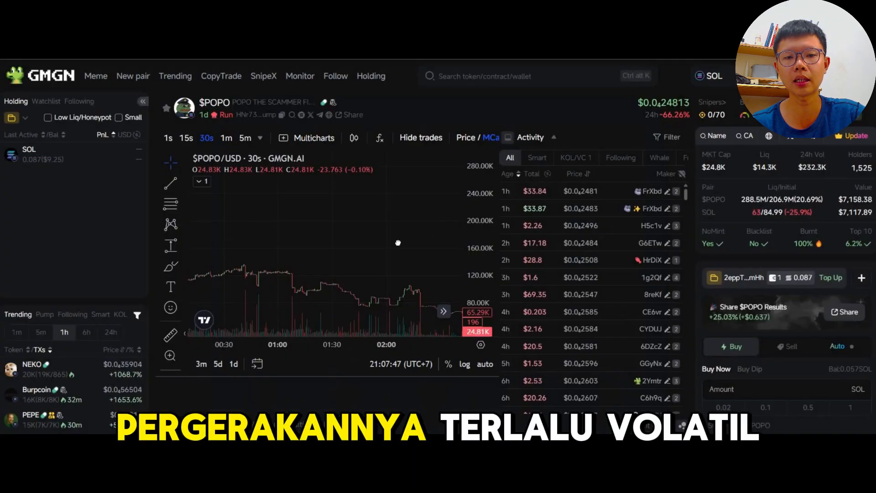
- Locate the buy and sell markers of 9 April on the $POPO chart and examine the price movement between them
scroll(321, 260, "left", 10)
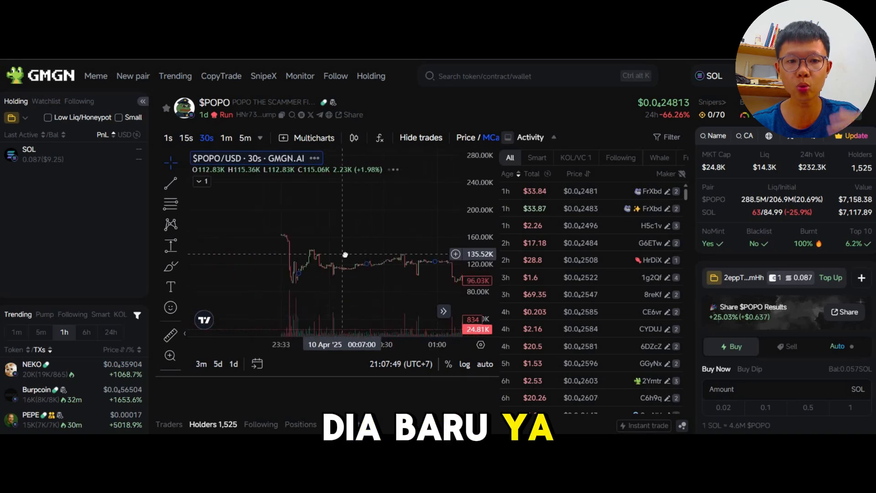
scroll(348, 236, "left", 5)
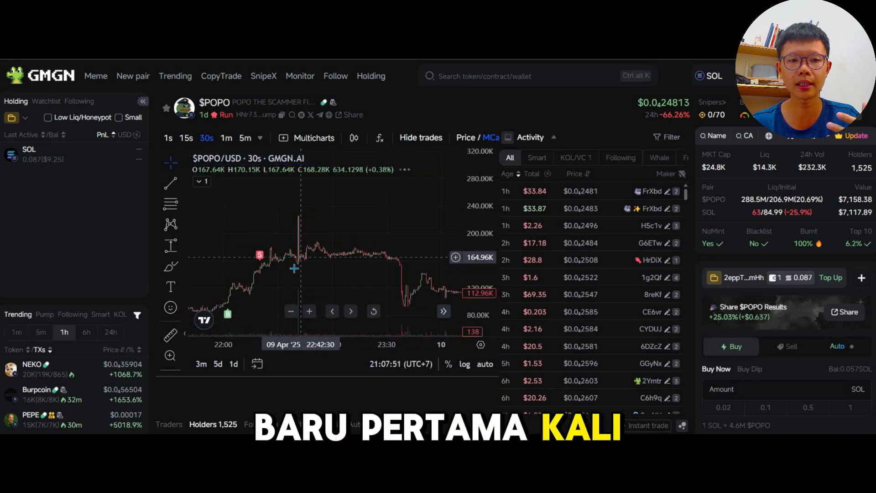
scroll(365, 221, "left", 5)
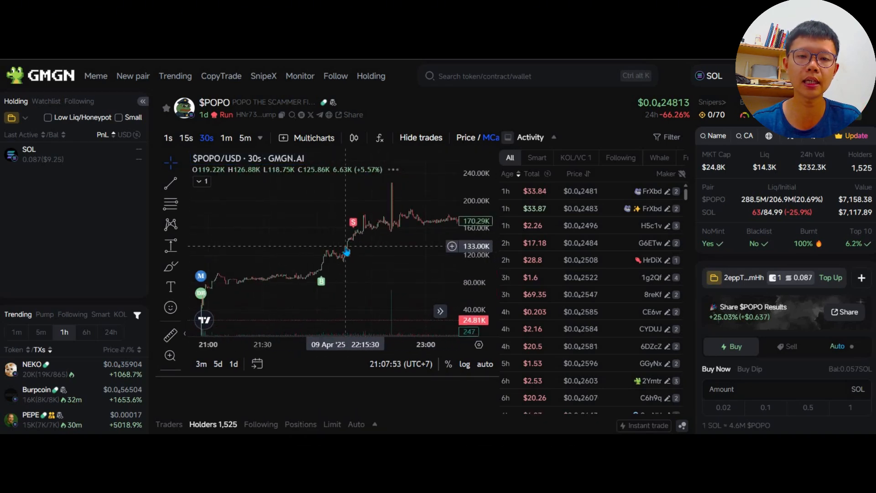
left_click_drag(473, 292, 475, 243)
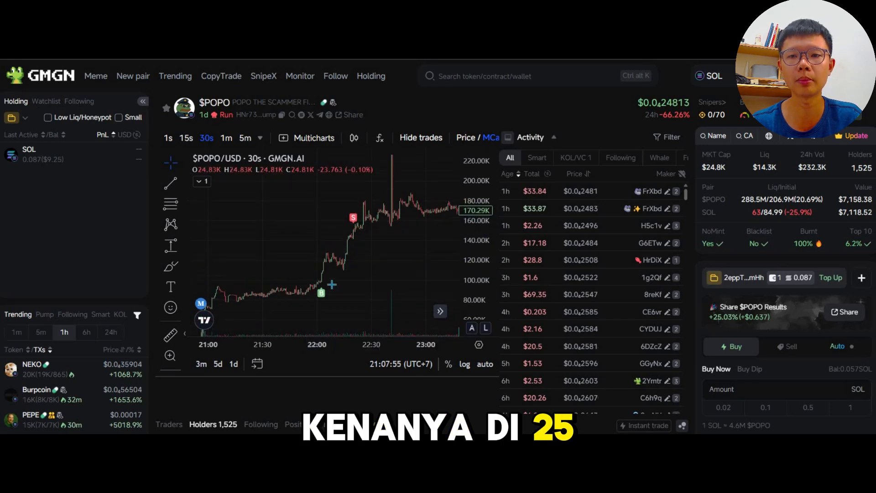
left_click_drag(335, 279, 340, 271)
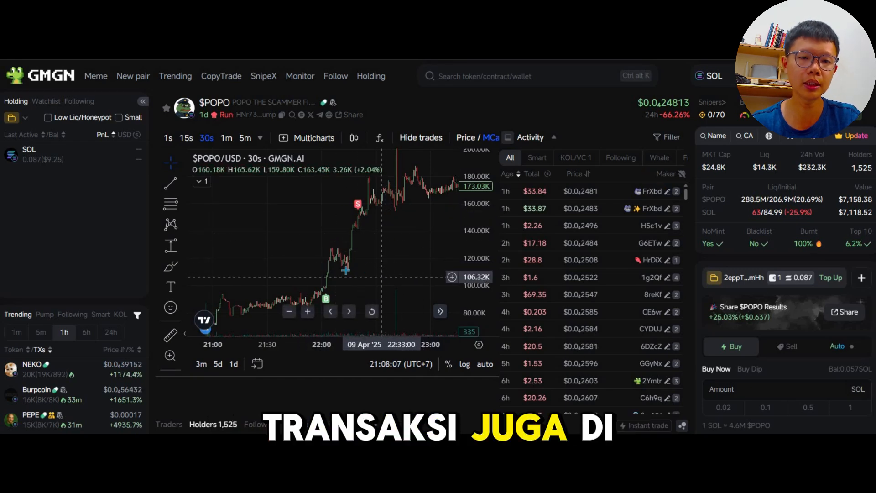
- Measure the price rise on the $POPO chart from the buy marker up to the sell marker with the Price Range tool
left_click_drag(359, 271, 347, 257)
left_click_drag(292, 253, 292, 265)
left_click(170, 249)
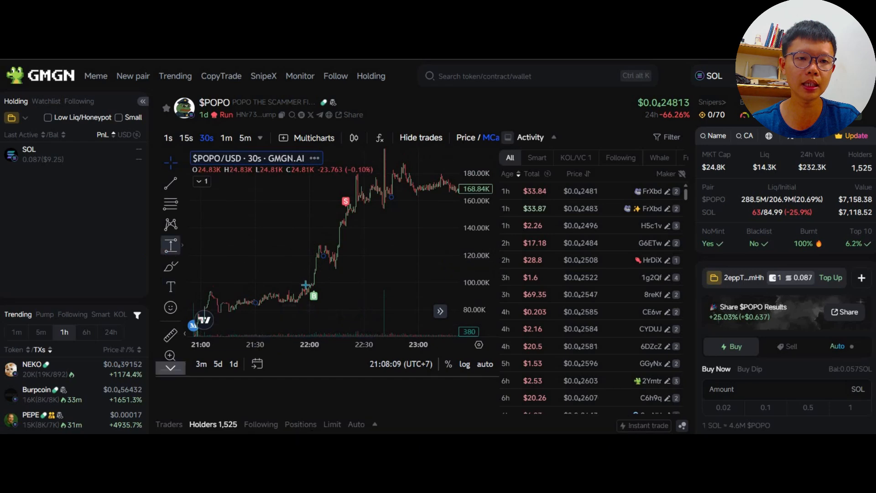
left_click(317, 286)
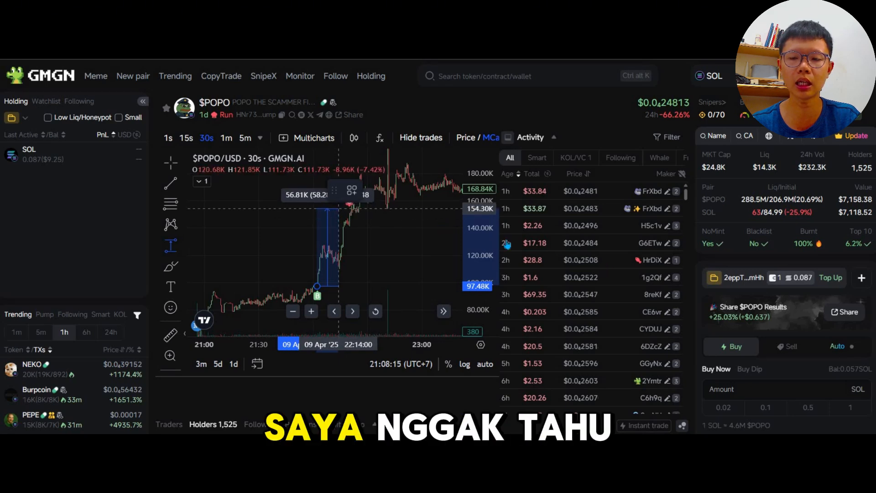
left_click(348, 211)
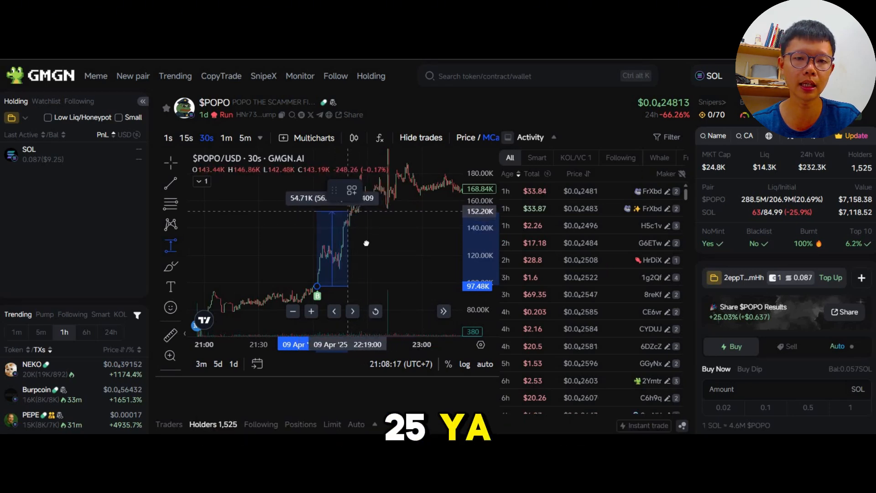
- Extend the $POPO price range up to the highest spike after the sell marker, and remove the measurement
left_click_drag(370, 220, 356, 251)
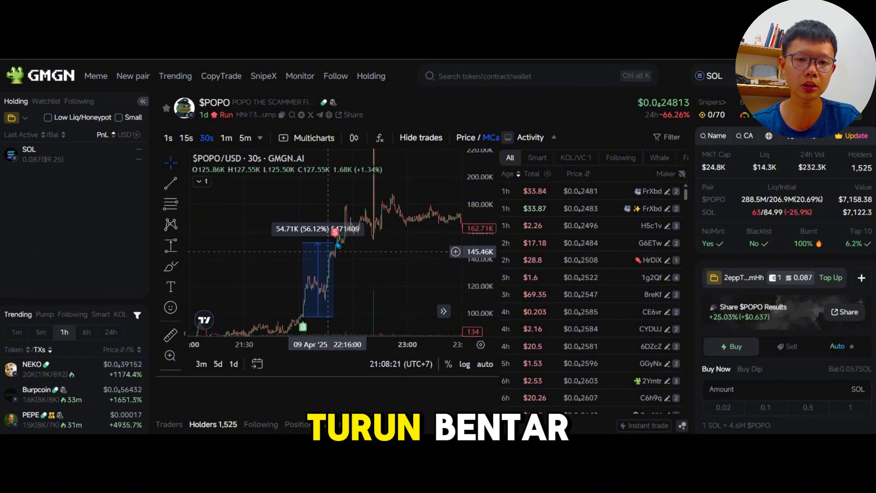
left_click_drag(334, 243, 367, 206)
left_click_drag(411, 245, 380, 304)
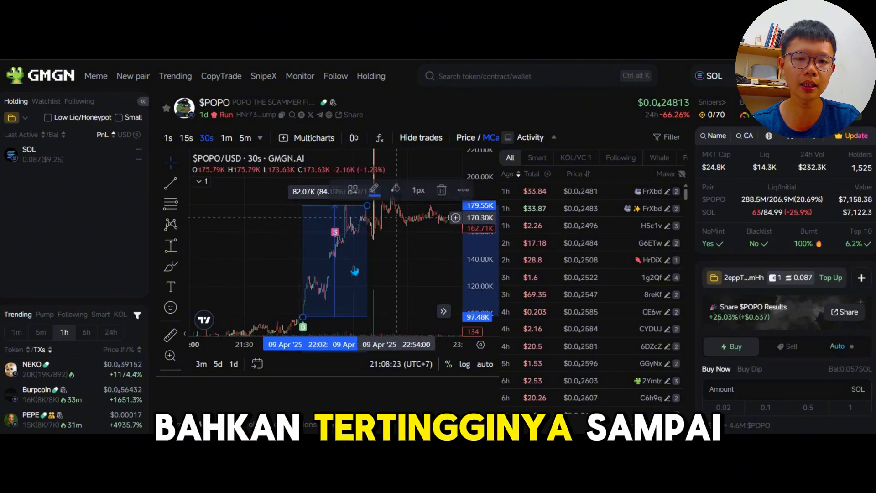
left_click_drag(337, 265, 351, 200)
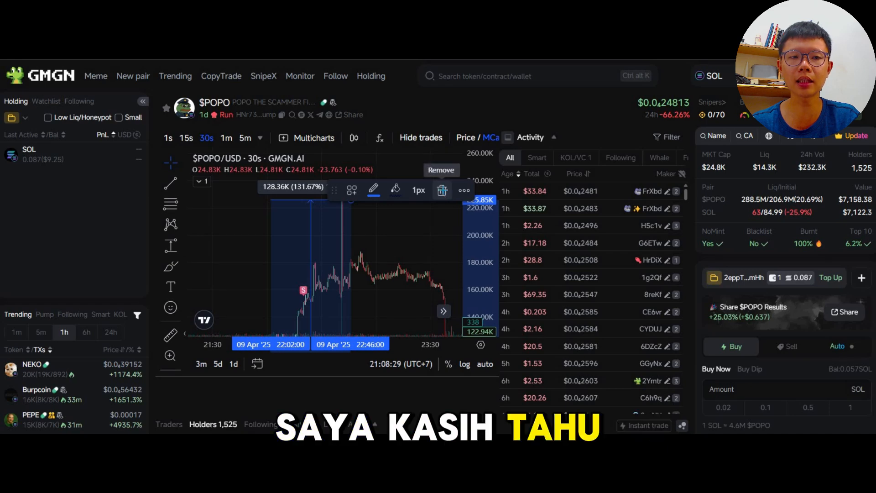
left_click(442, 190)
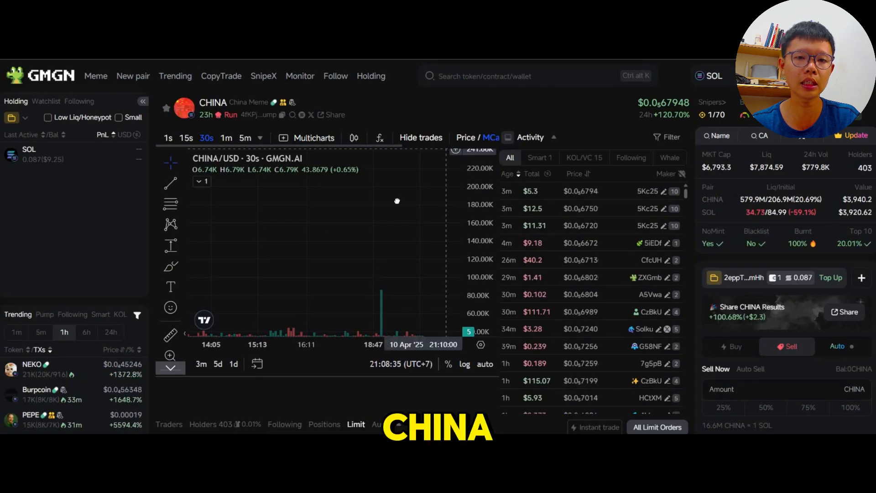
- View the share card with the profit and loss of the CHINA trade, and close it
left_click(847, 312)
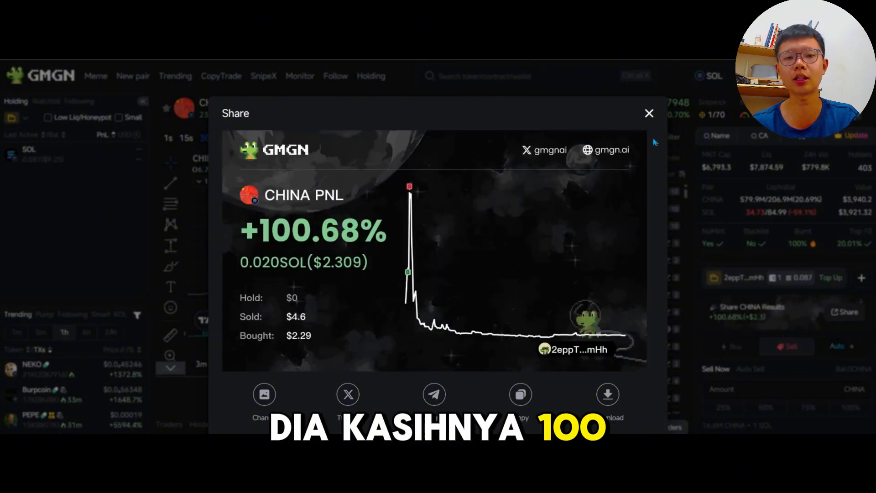
key("Escape")
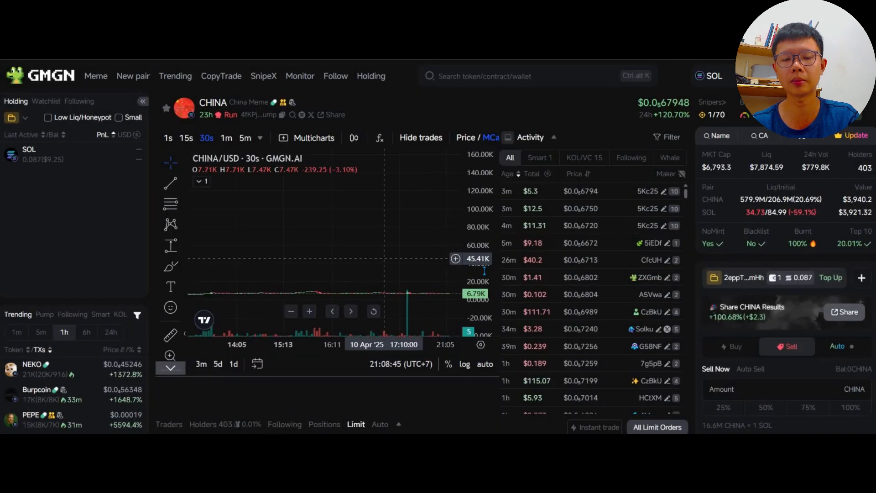
- Find the buy and sell markers of 9 April on the CHINA chart and examine the candles around both trades
left_click_drag(257, 263, 313, 243)
left_click_drag(256, 244, 344, 247)
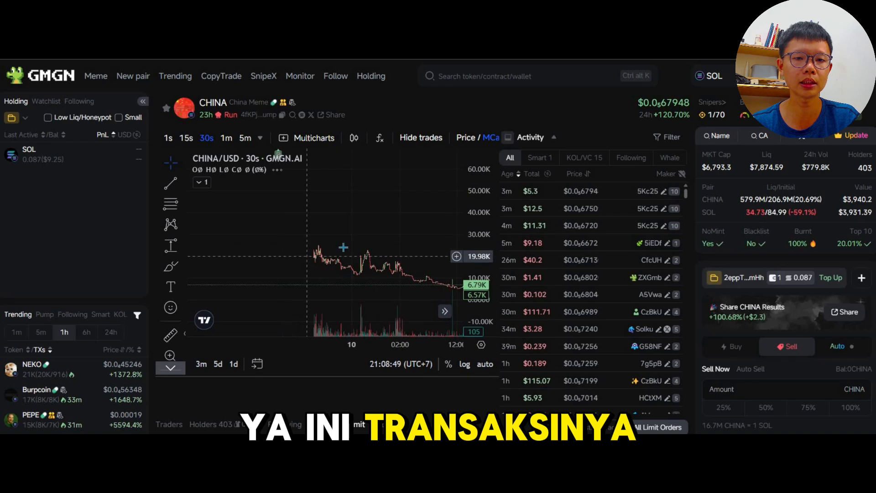
left_click_drag(279, 228, 349, 247)
left_click_drag(274, 210, 388, 266)
scroll(324, 258, "up", 8)
scroll(286, 259, "up", 5)
left_click_drag(287, 258, 393, 254)
scroll(384, 251, "up", 8)
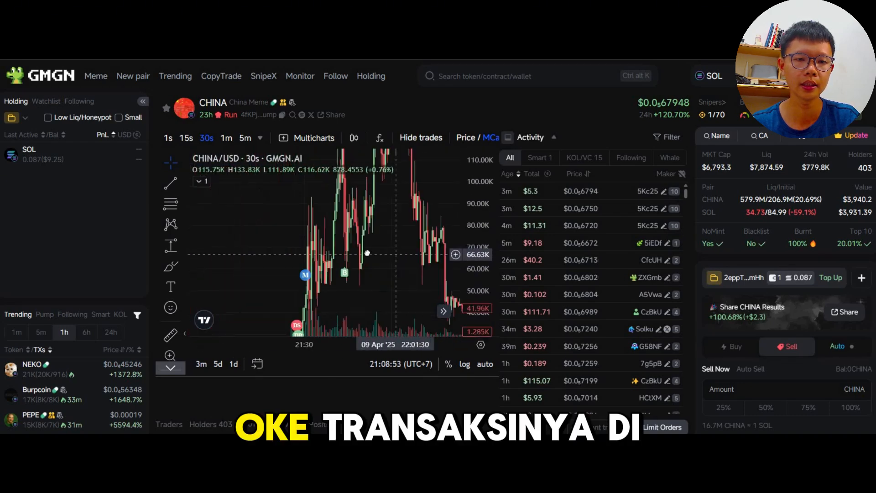
scroll(383, 245, "up", 3)
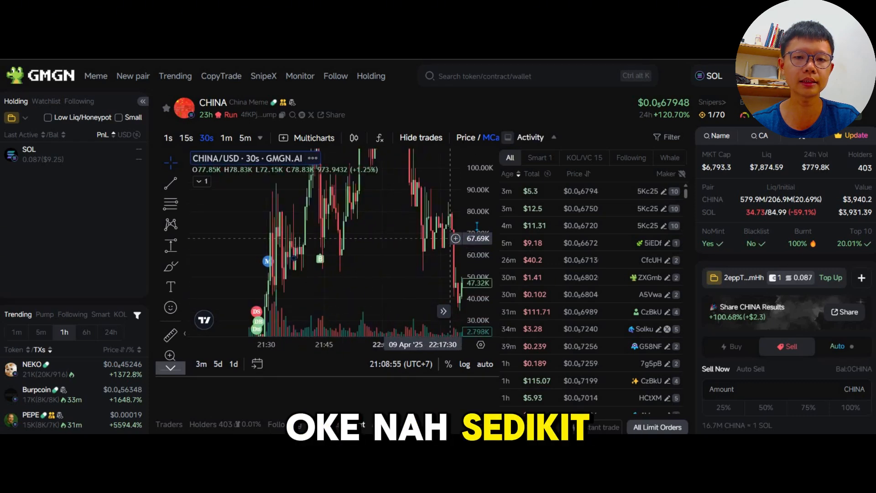
scroll(475, 224, "down", 4)
scroll(476, 224, "down", 4)
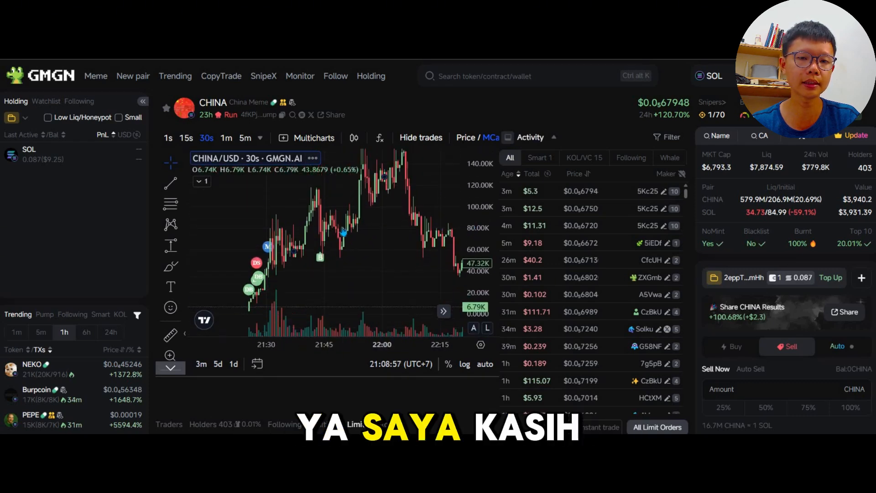
left_click_drag(377, 234, 356, 272)
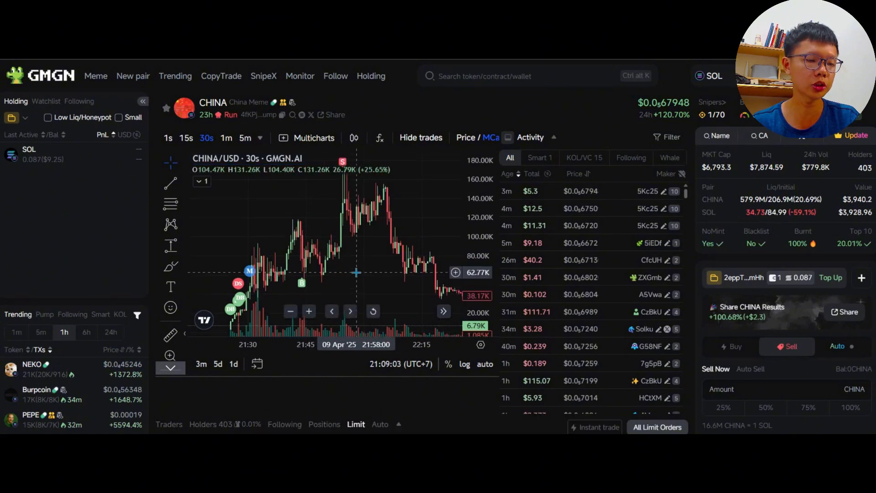
left_click_drag(347, 272, 326, 287)
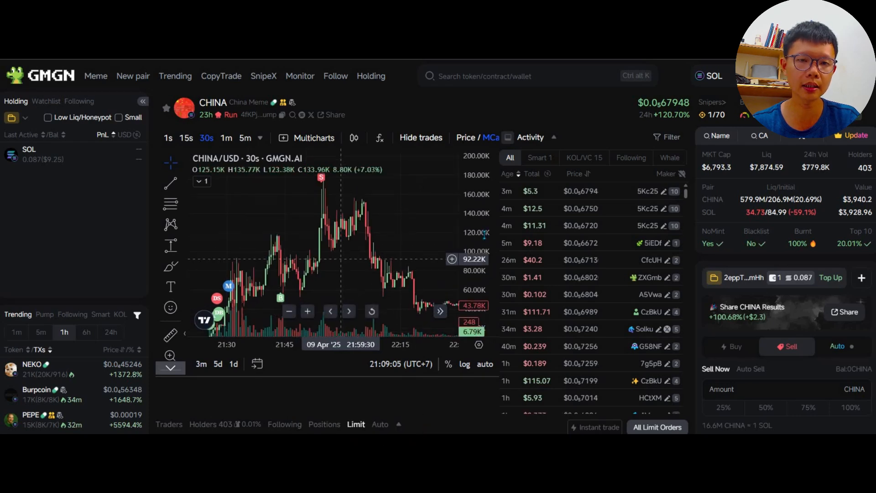
scroll(485, 234, "down", 1)
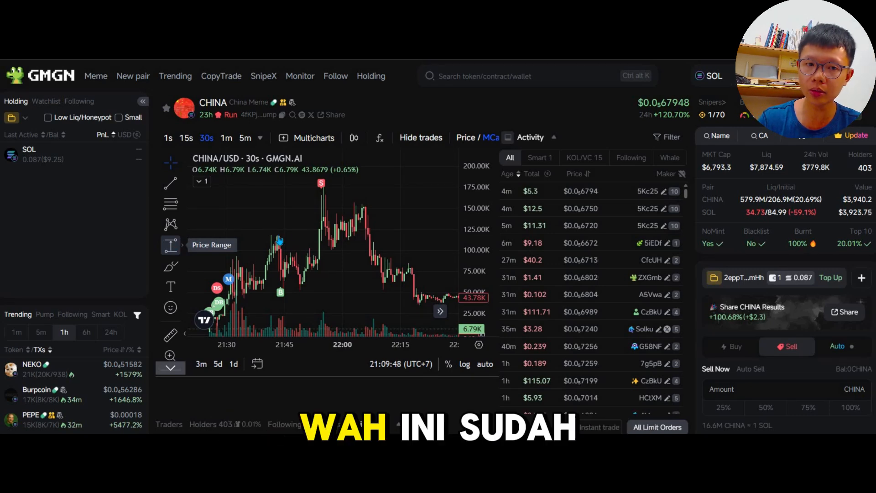
- Measure the CHINA price drop from the first peak down to the buy marker with the Price Range tool, and remove the measurement
left_click(170, 245)
left_click(275, 236)
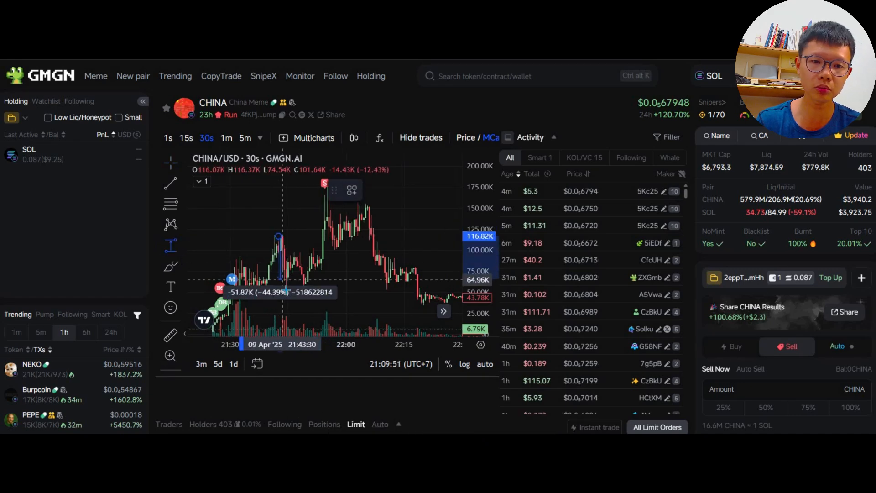
left_click(286, 289)
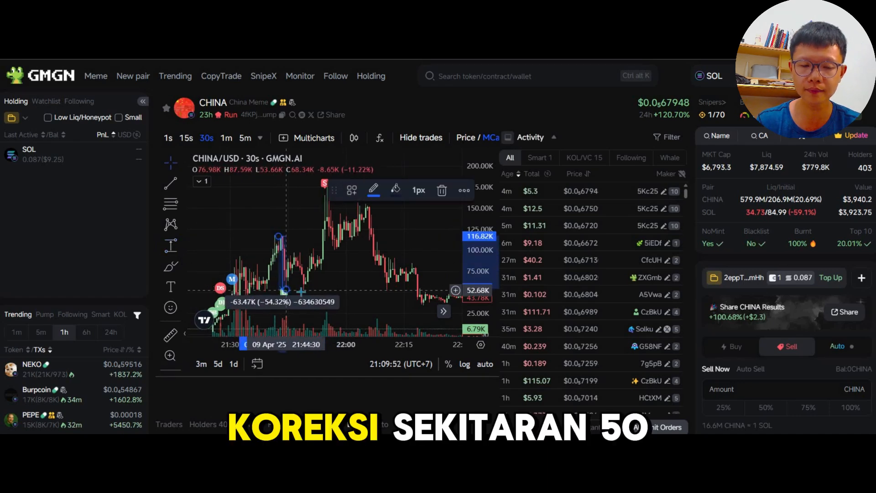
left_click(442, 191)
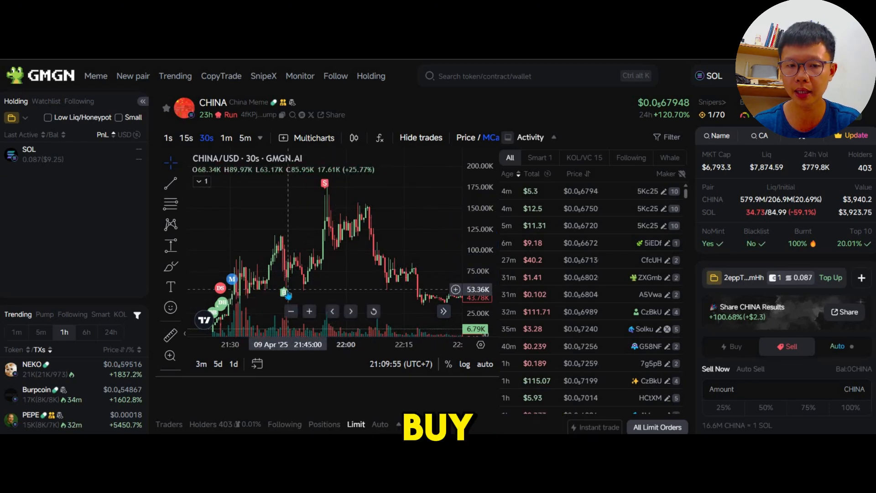
- Measure the CHINA price rise from the buy marker up to the sell marker with the Price Range tool and examine that stretch of the chart
mouse_move(285, 291)
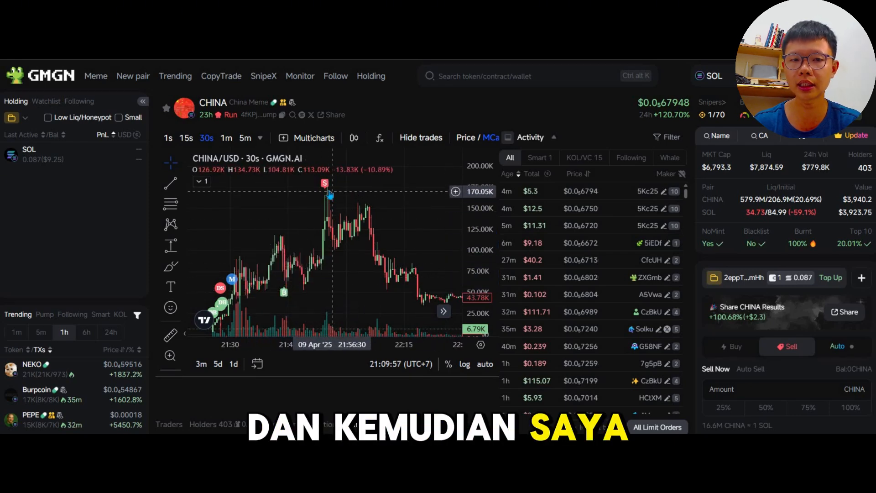
left_click(171, 246)
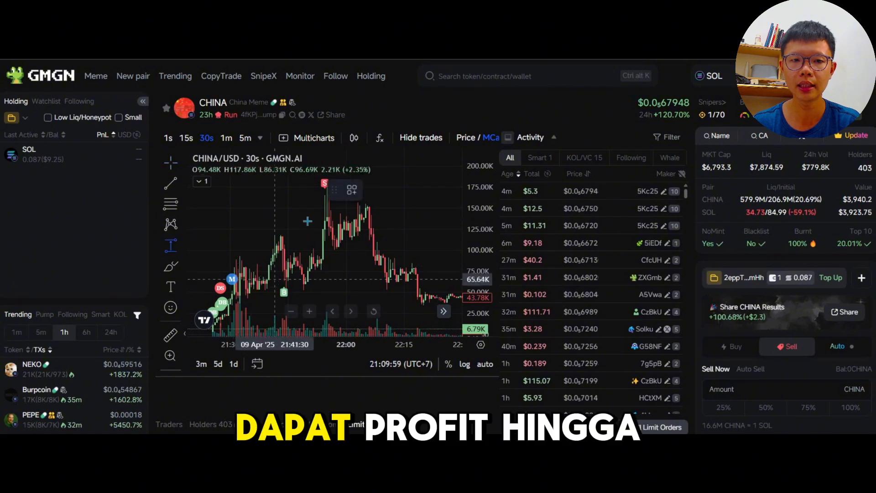
left_click(283, 288)
left_click(323, 189)
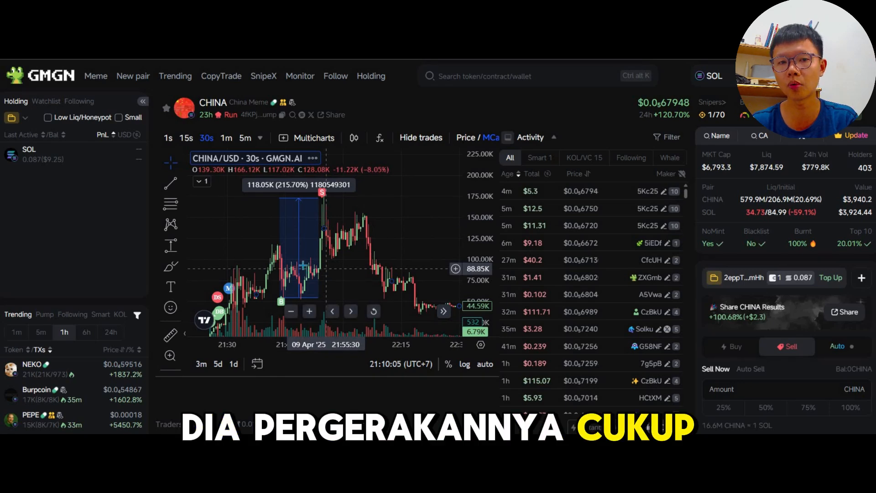
scroll(326, 268, "up", 3)
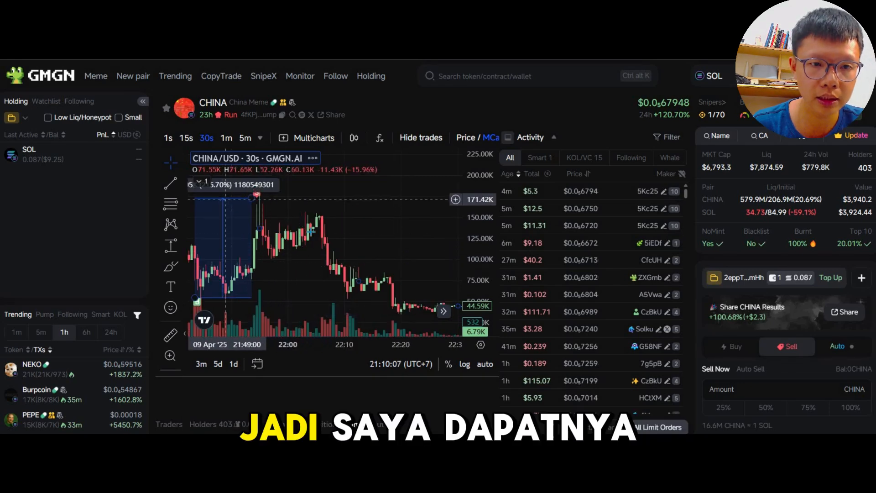
scroll(315, 233, "down", 3)
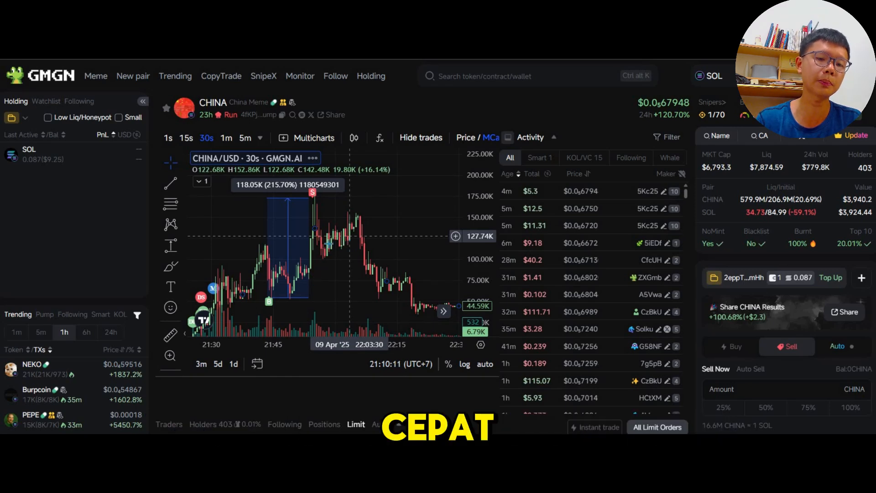
left_click_drag(227, 268, 239, 241)
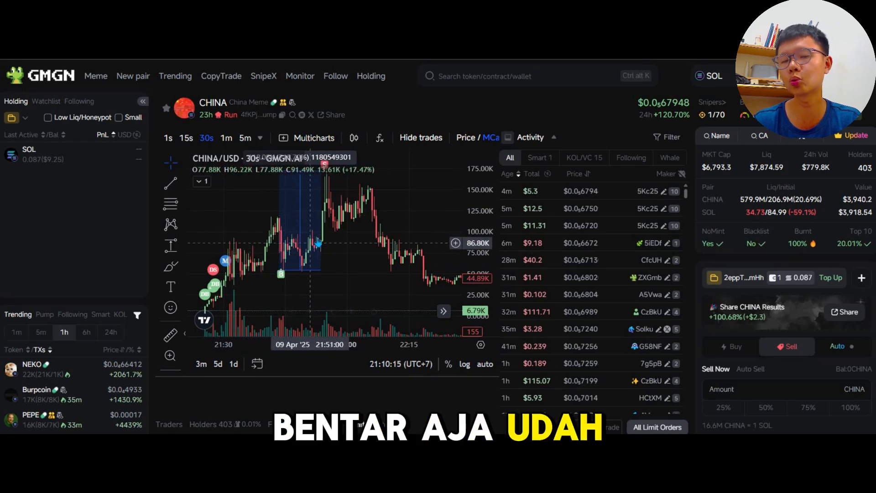
- Remove the rise measurement from the CHINA chart and examine the candles around the buy and sell markers and the decline after them
left_click(314, 197)
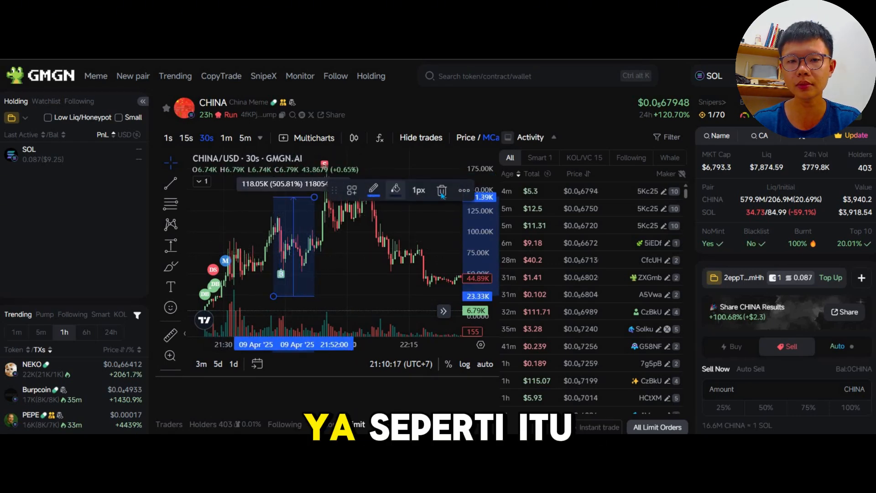
left_click(373, 225)
left_click_drag(365, 230, 349, 252)
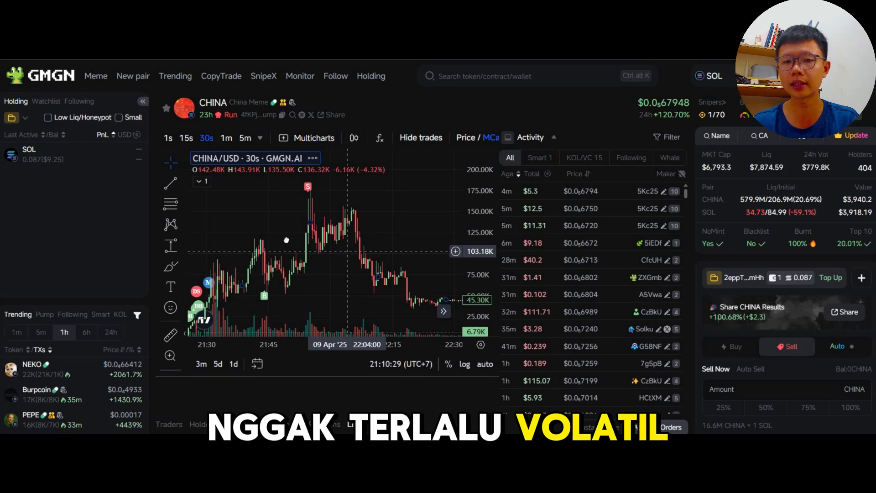
left_click_drag(287, 240, 303, 242)
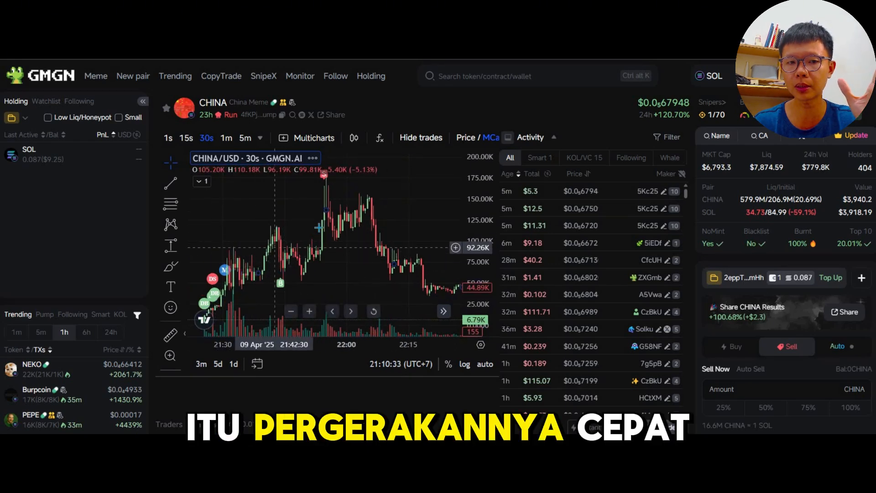
left_click_drag(386, 248, 255, 260)
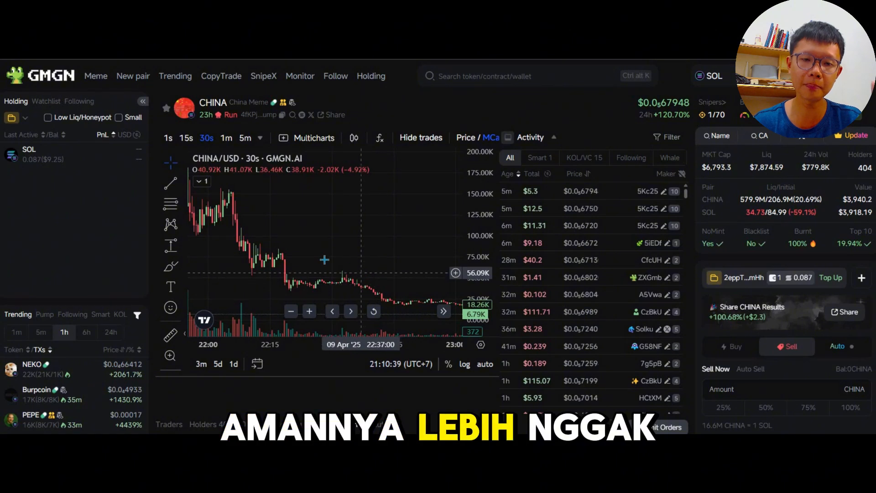
scroll(298, 231, "left", 5)
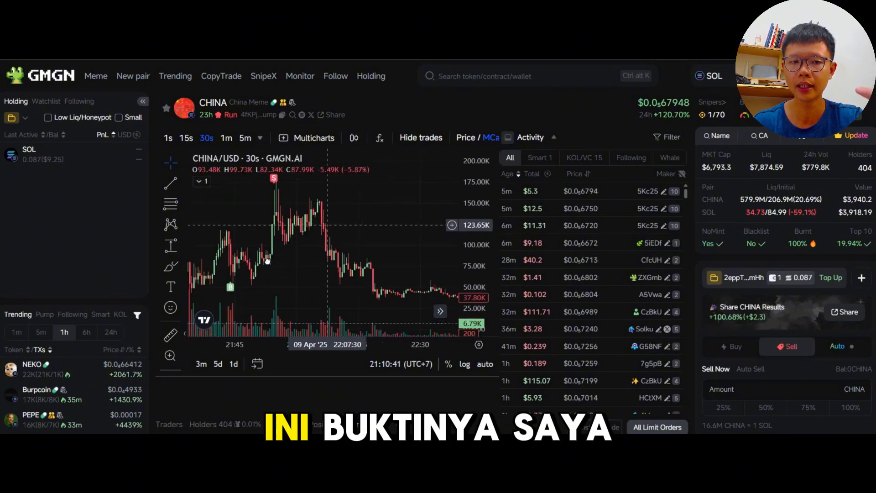
scroll(295, 223, "left", 1)
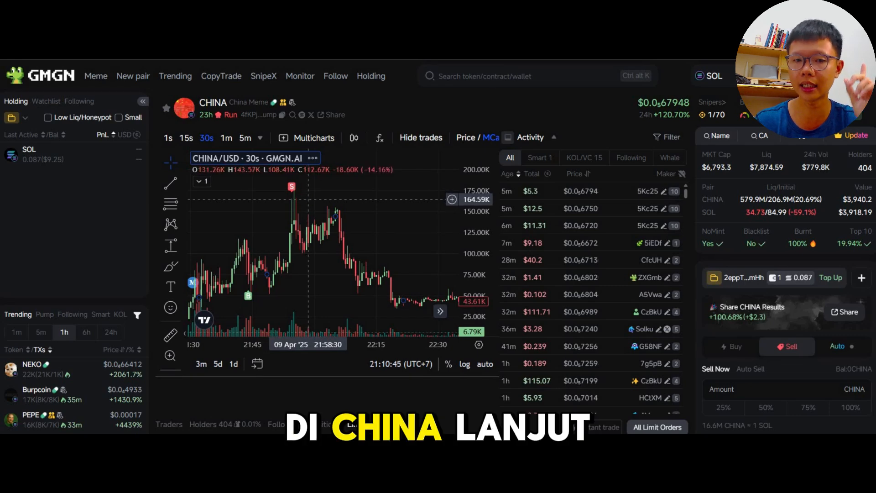
- Switch to the GOONER token page, view the share card with the trade's profit and loss, and close it
key("ctrl+Tab")
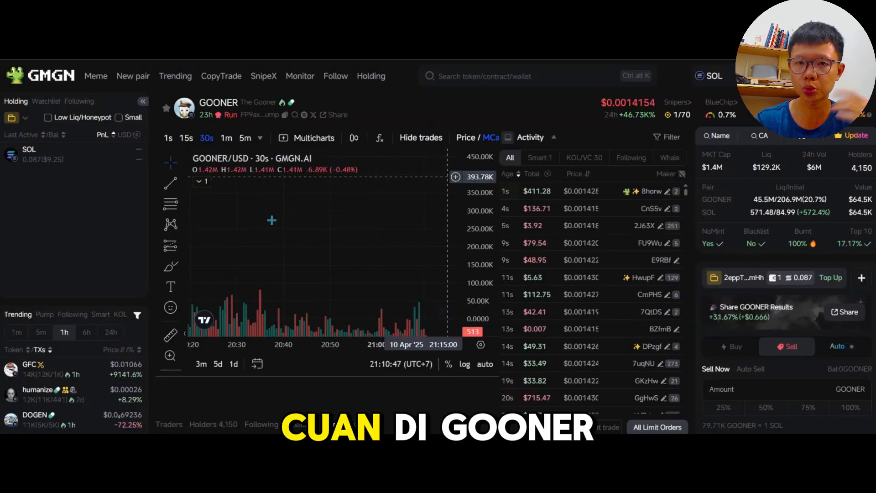
left_click(845, 313)
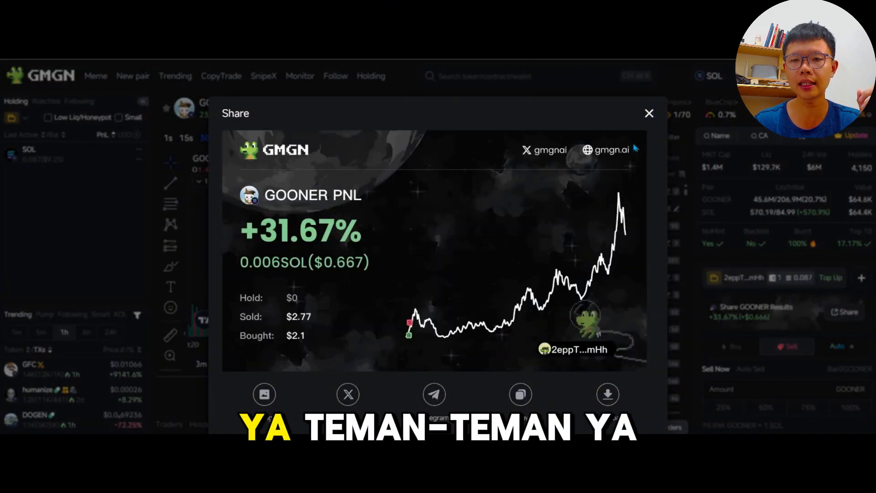
key("Escape")
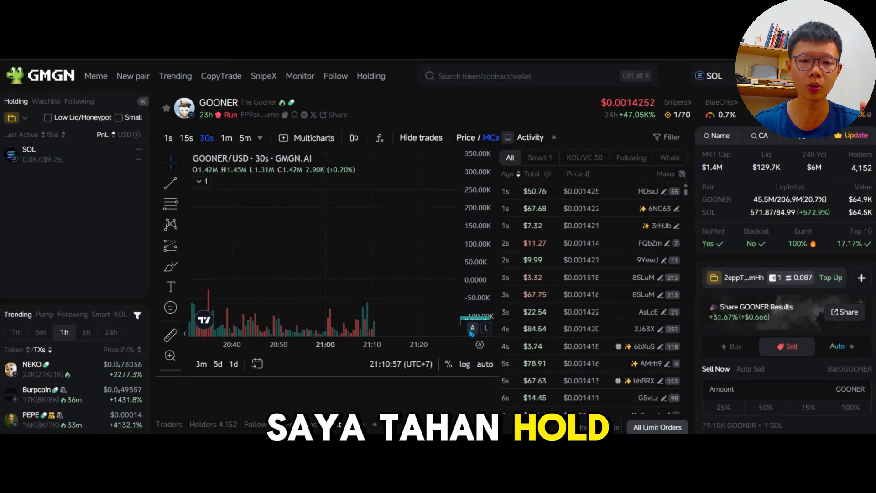
- Auto-fit the GOONER chart's price scale and examine the price peak of 10 April
left_click(473, 327)
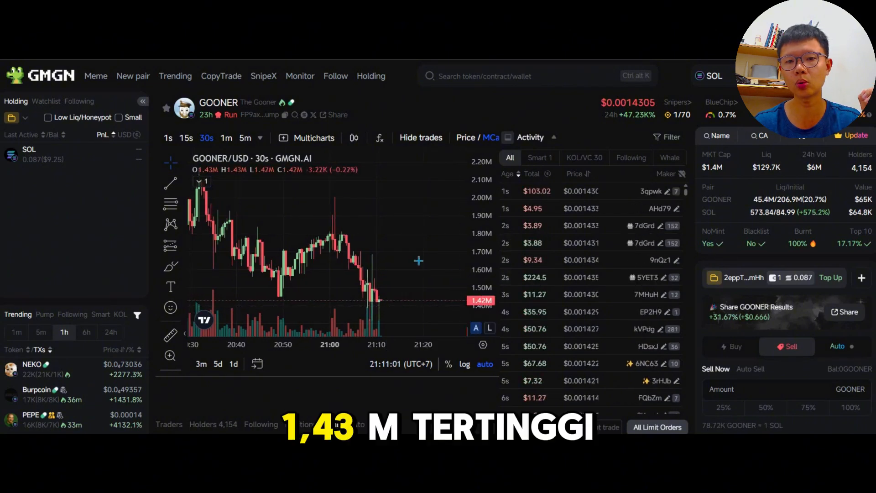
scroll(392, 242, "down", 5)
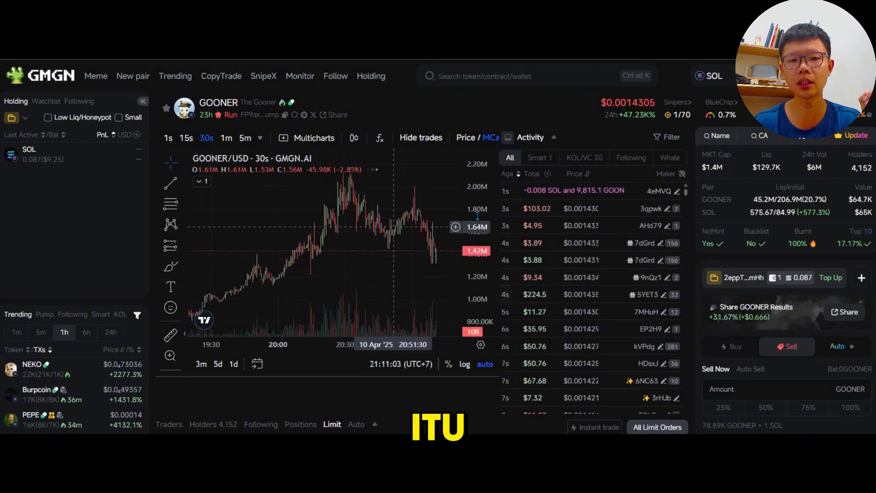
left_click_drag(478, 192, 478, 236)
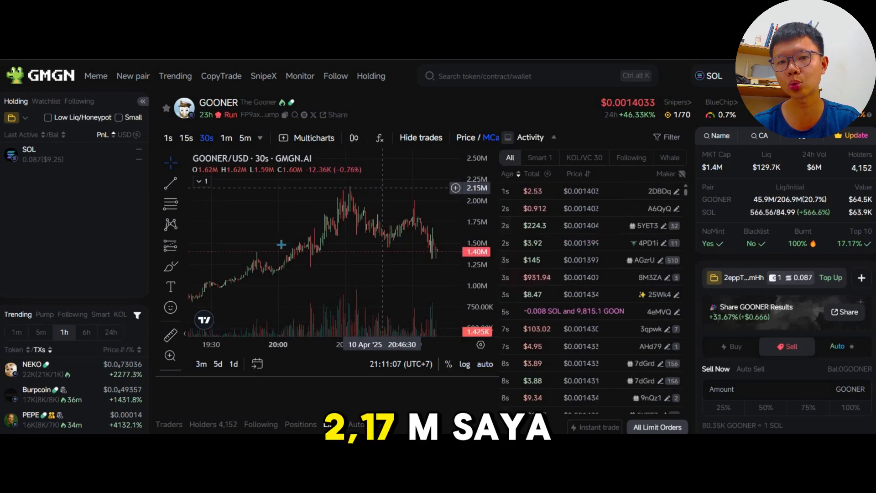
scroll(330, 278, "down", 5)
- Trace the GOONER chart back from 10 April to the buy and sell markers of 9 April
left_click_drag(313, 285, 381, 232)
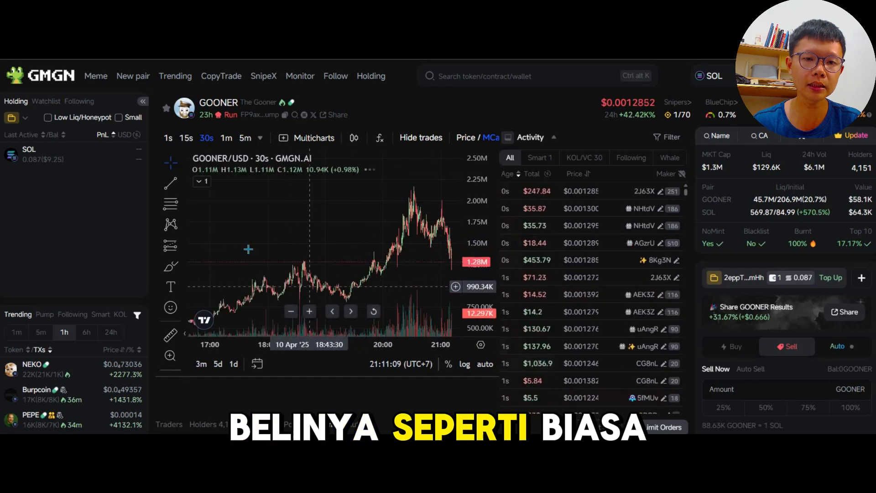
left_click_drag(246, 250, 361, 273)
left_click_drag(241, 276, 367, 244)
left_click_drag(300, 256, 351, 247)
left_click_drag(268, 254, 461, 255)
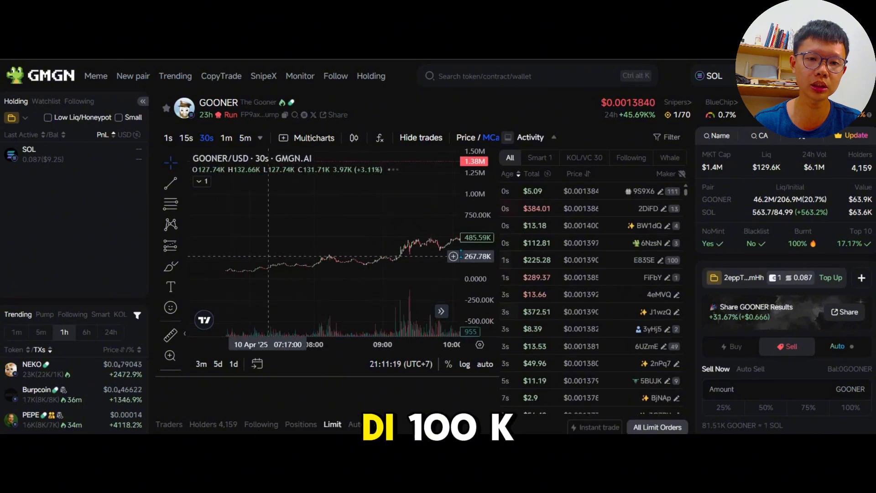
left_click_drag(274, 251, 364, 218)
left_click_drag(297, 262, 315, 254)
left_click_drag(223, 257, 341, 232)
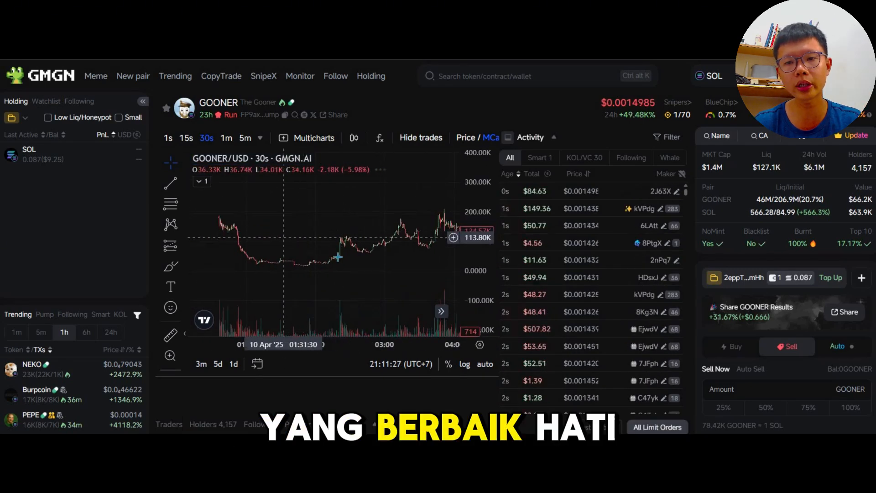
left_click_drag(289, 247, 333, 242)
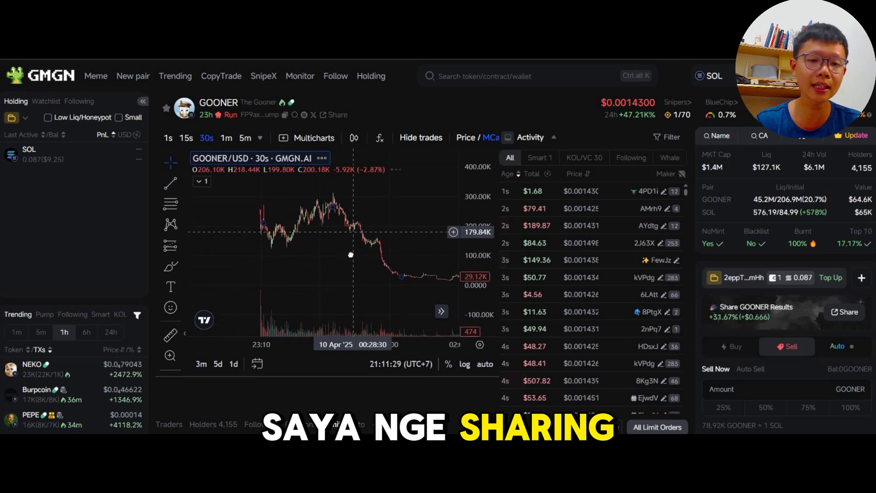
scroll(335, 274, "left", 5)
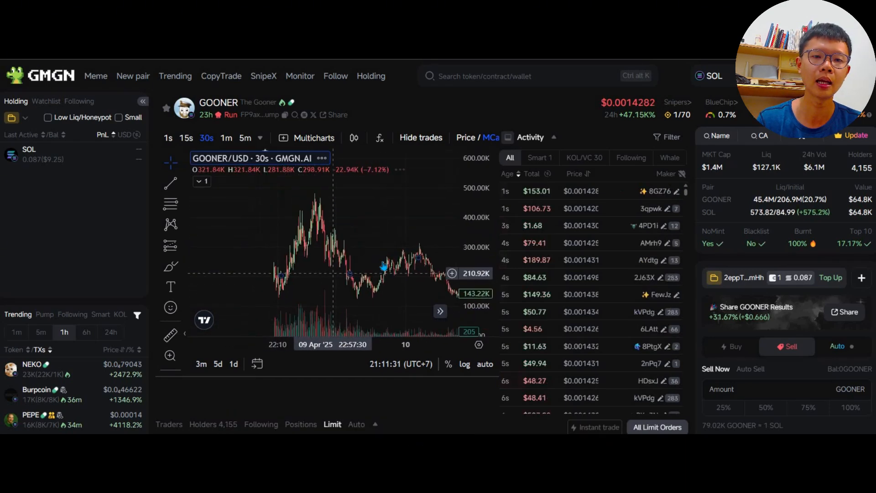
left_click_drag(390, 216, 408, 211)
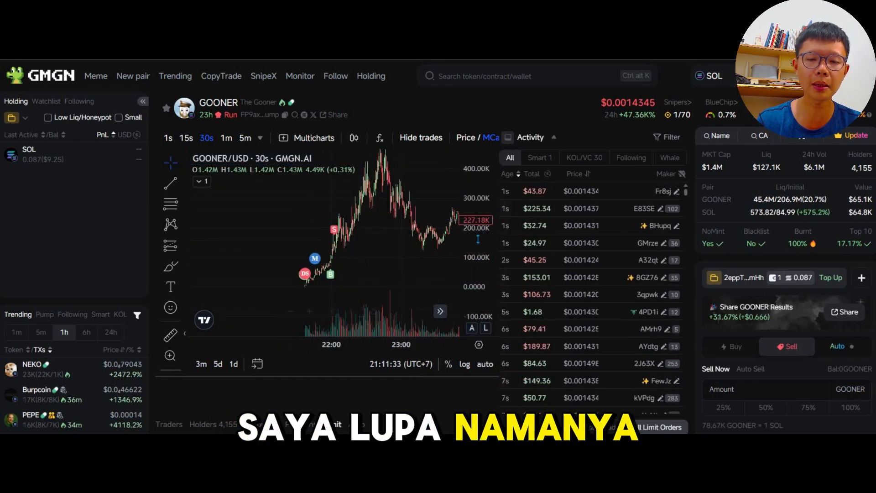
- Enlarge the GOONER candles around the buy and sell markers and examine the rise that follows them
left_click_drag(478, 239, 477, 182)
scroll(379, 257, "up", 6)
left_click_drag(246, 253, 346, 250)
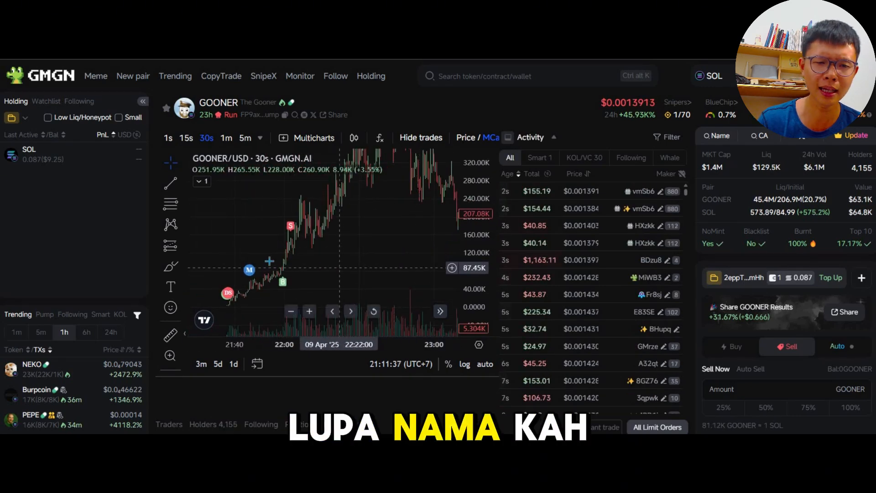
scroll(385, 260, "up", 2)
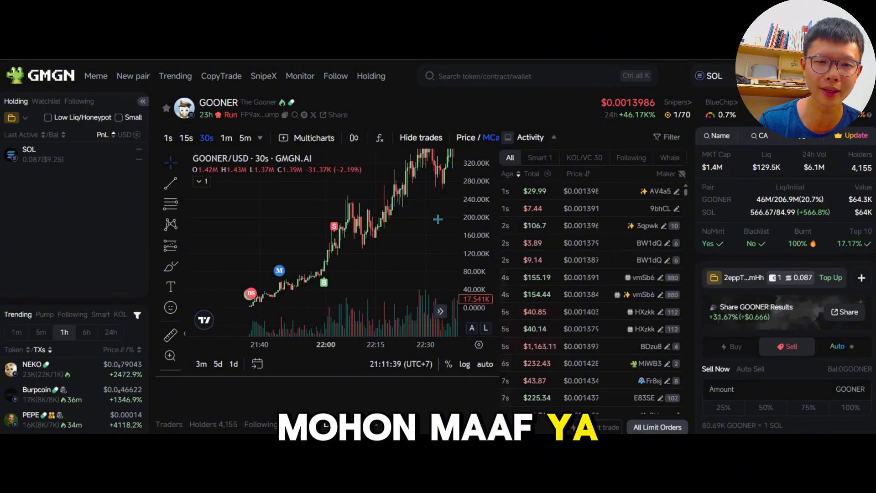
left_click_drag(409, 236, 367, 239)
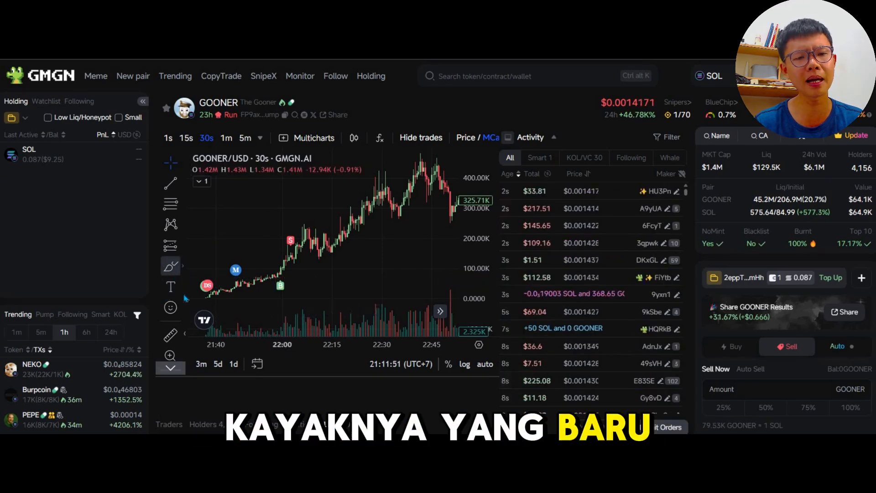
scroll(170, 286, "down", 2)
scroll(170, 288, "up", 2)
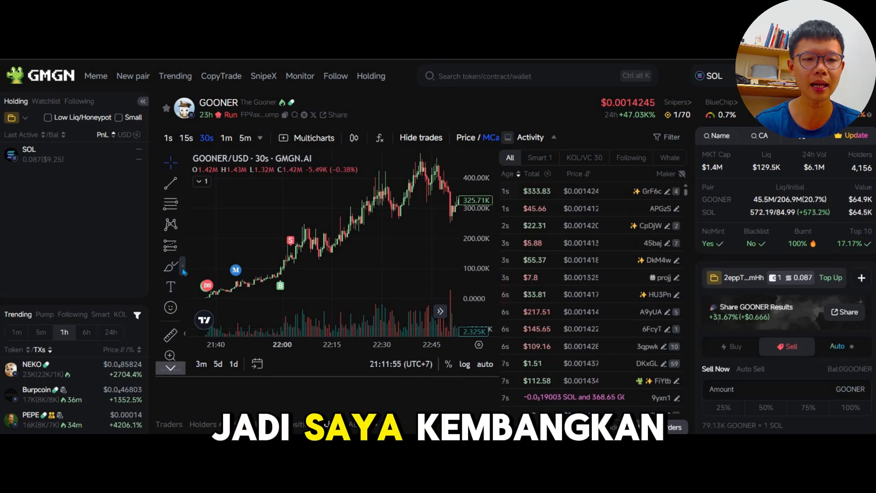
left_click(182, 266)
scroll(229, 267, "down", 3)
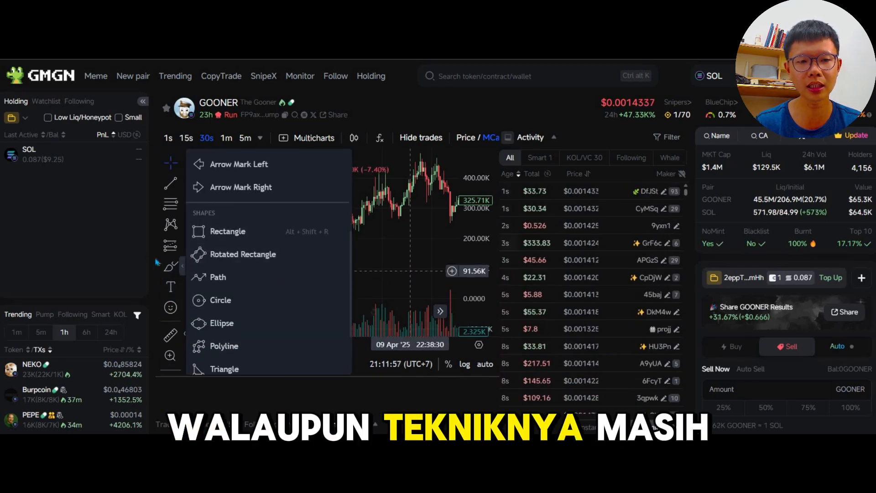
left_click(411, 273)
left_click(182, 267)
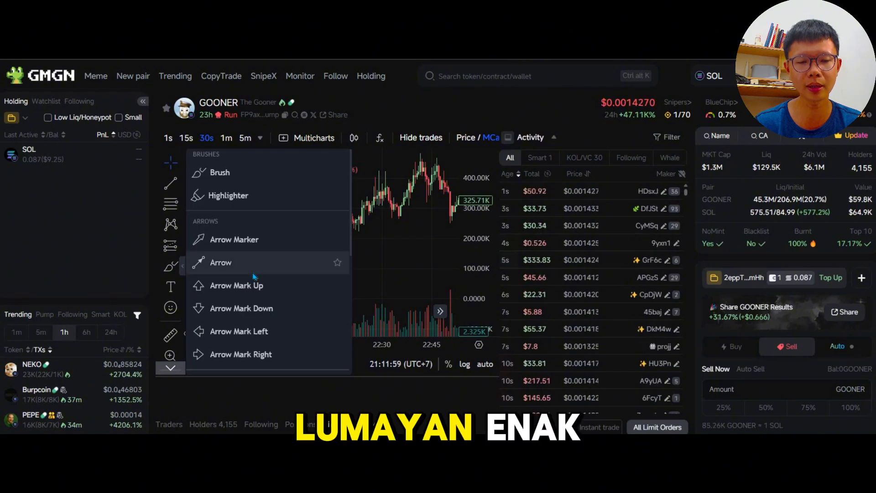
scroll(256, 278, "down", 4)
scroll(263, 280, "up", 6)
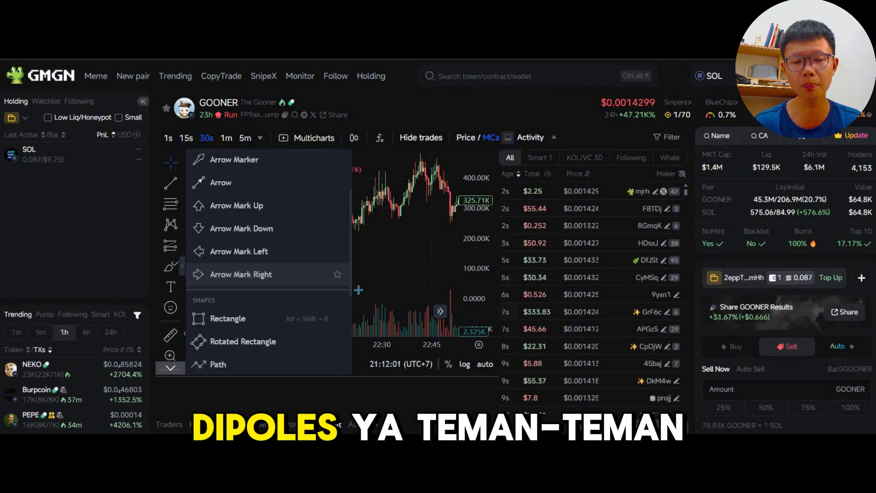
- Measure the GOONER price rise from the buy marker up to the sell marker with the Price Range tool
left_click(182, 252)
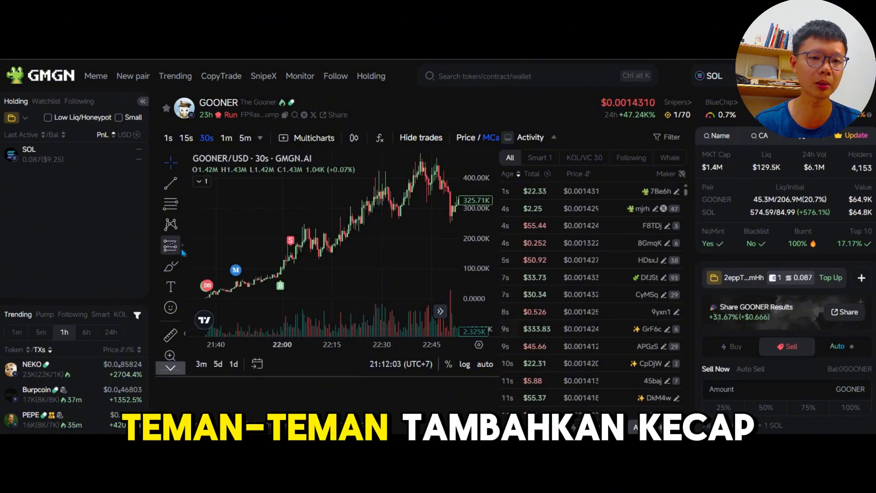
left_click(183, 251)
scroll(219, 251, "down", 6)
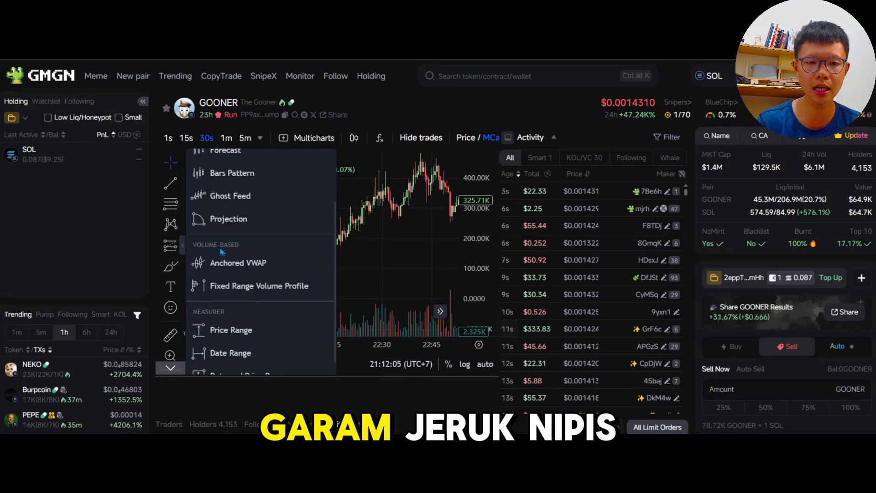
left_click(283, 256)
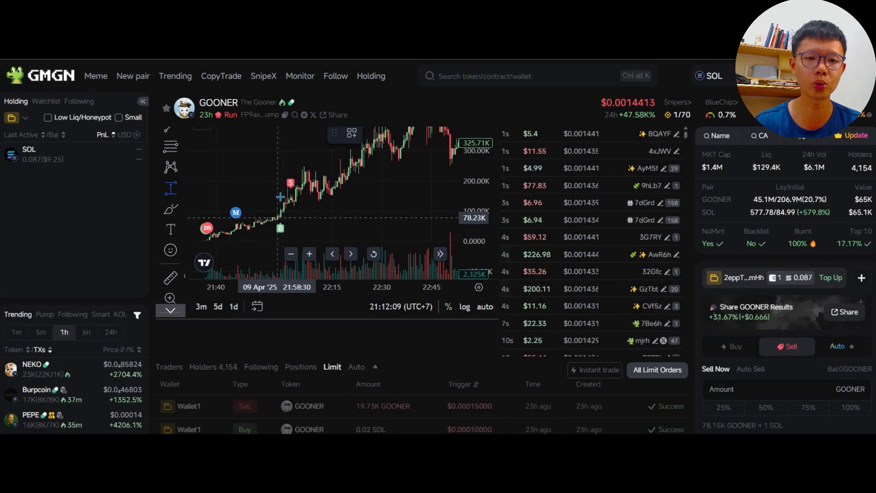
left_click(280, 218)
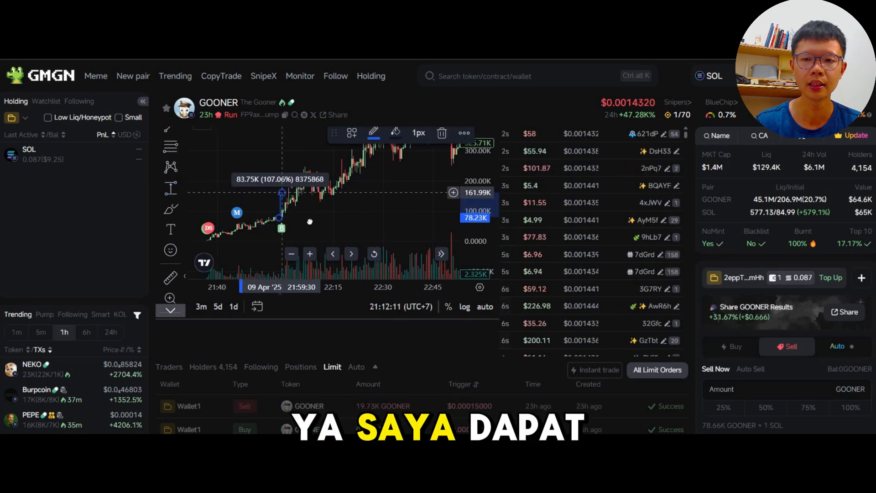
- Reset the GOONER chart view and extend the price range measurement from the buy marker up to about 827K
left_click(374, 254)
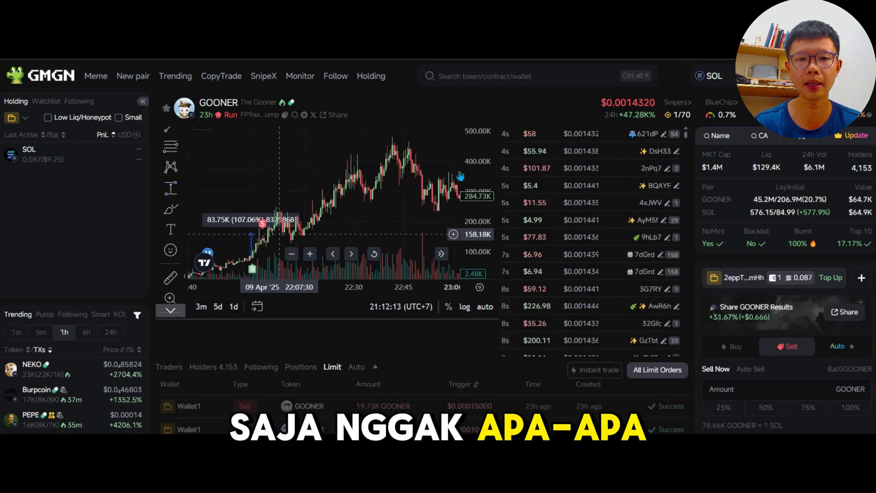
scroll(431, 176, "down", 3)
scroll(463, 169, "down", 8)
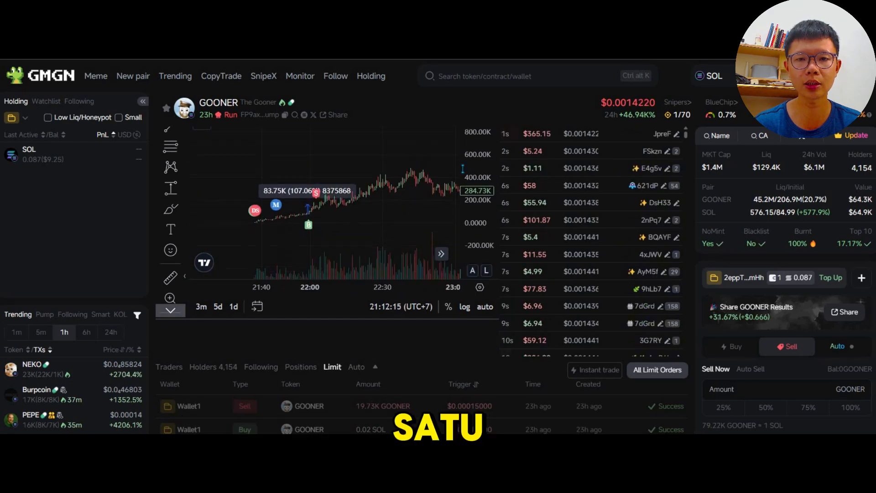
left_click_drag(452, 174, 404, 203)
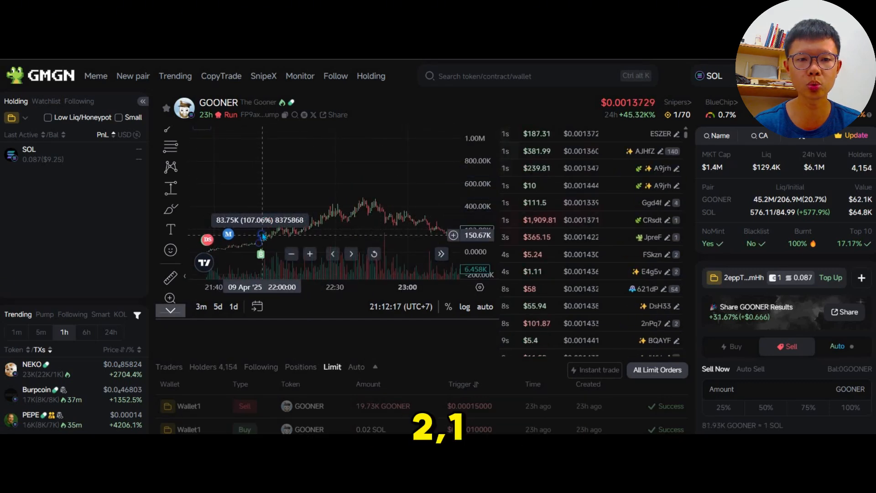
left_click_drag(262, 234, 265, 211)
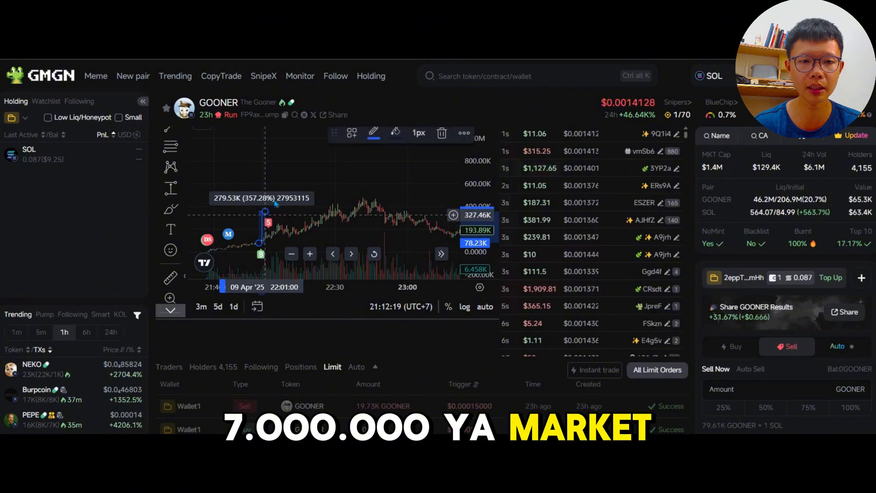
left_click_drag(303, 178, 327, 161)
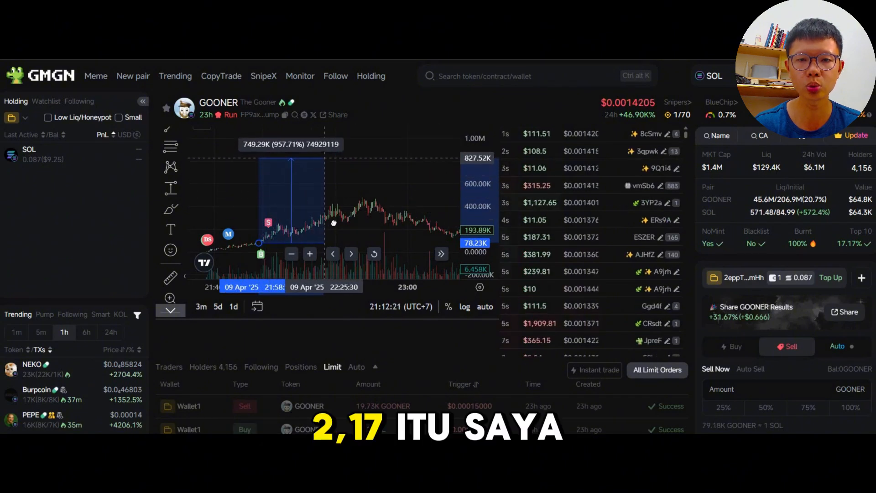
- Stretch the GOONER price range measurement up to the 2.00M level, and delete the measurement after reading the gain
left_click_drag(334, 223, 305, 212)
left_click_drag(360, 165, 381, 139)
left_click_drag(387, 178, 364, 226)
left_click_drag(276, 178, 261, 196)
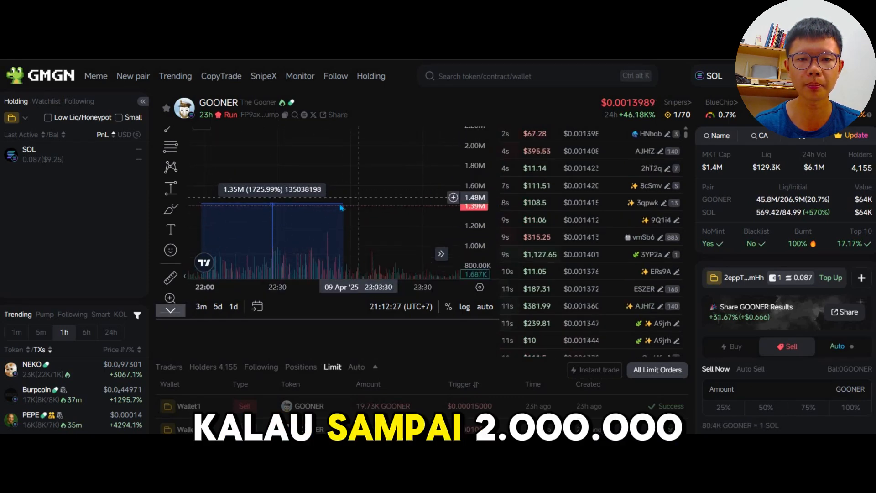
mouse_move(343, 206)
left_mouse_down()
mouse_move(377, 145)
mouse_move(387, 171)
left_mouse_up()
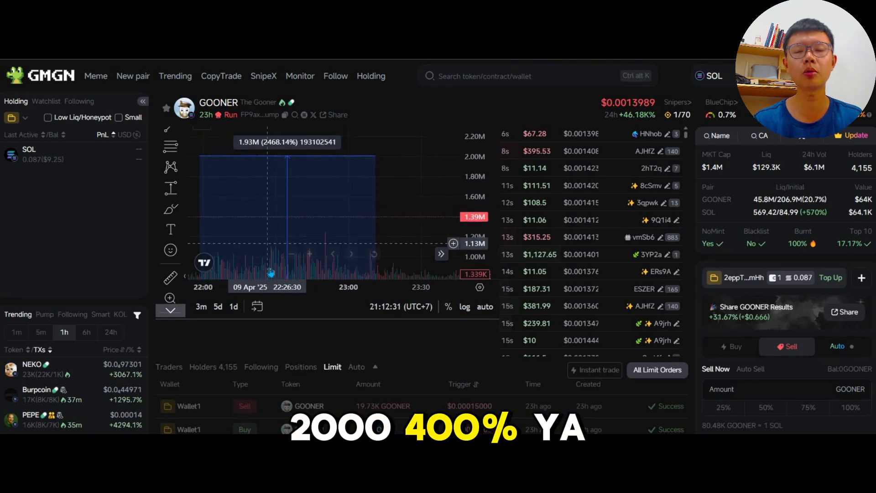
left_click(288, 212)
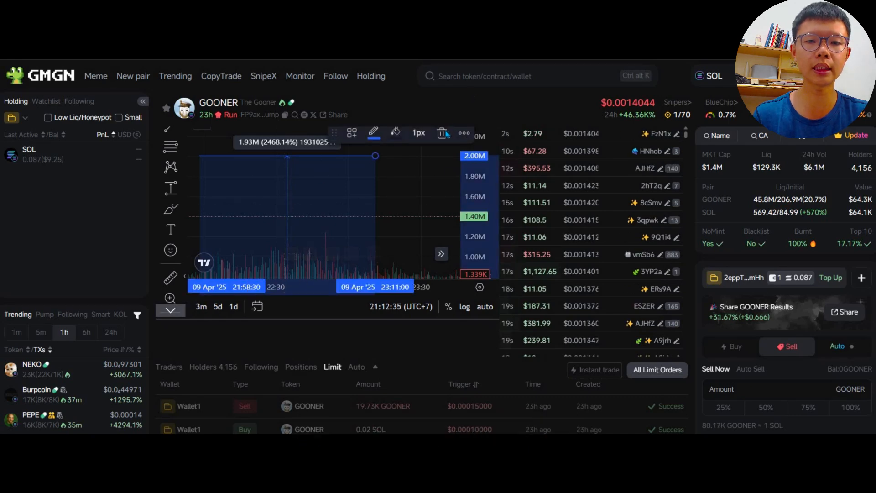
key("Delete")
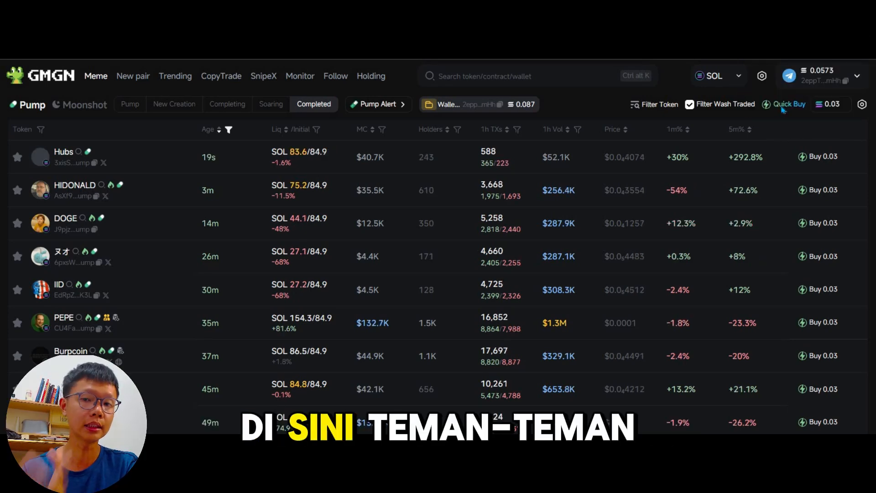
- Open the Quick Buy settings, examine the buy amount, take profit, stop loss and trailing options, and close them
left_click(782, 106)
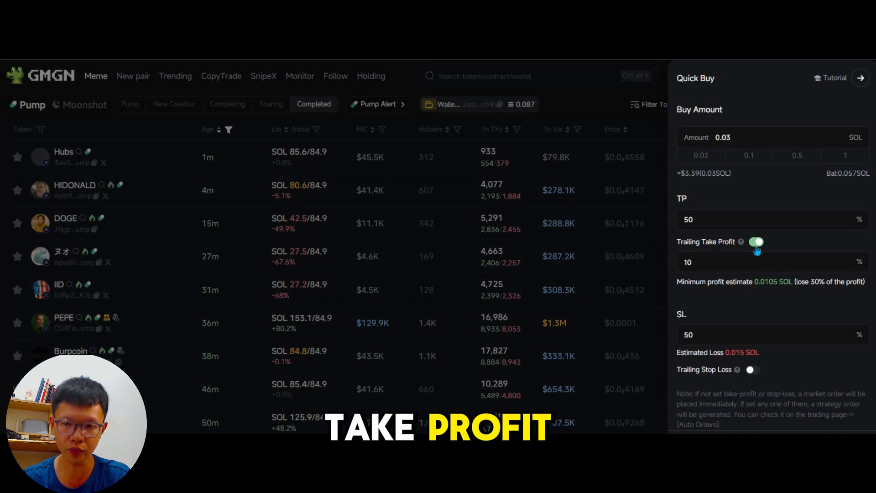
scroll(746, 303, "down", 1)
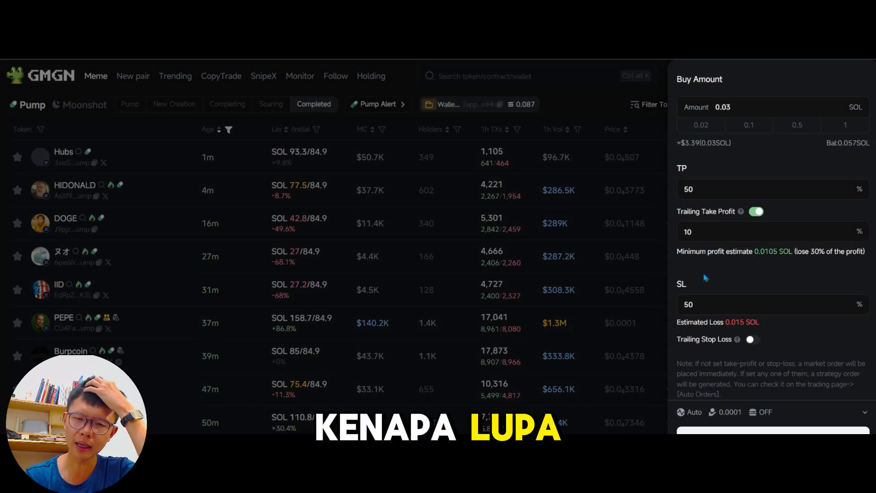
mouse_move(737, 340)
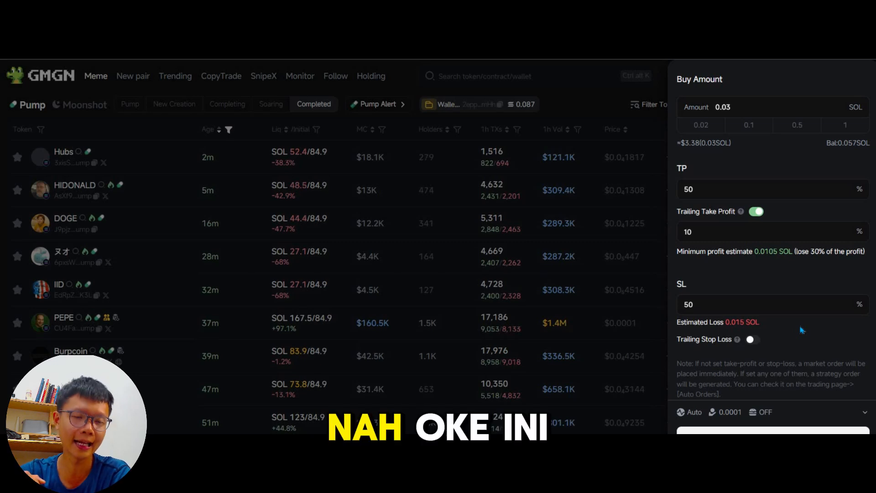
scroll(824, 212, "up", 1)
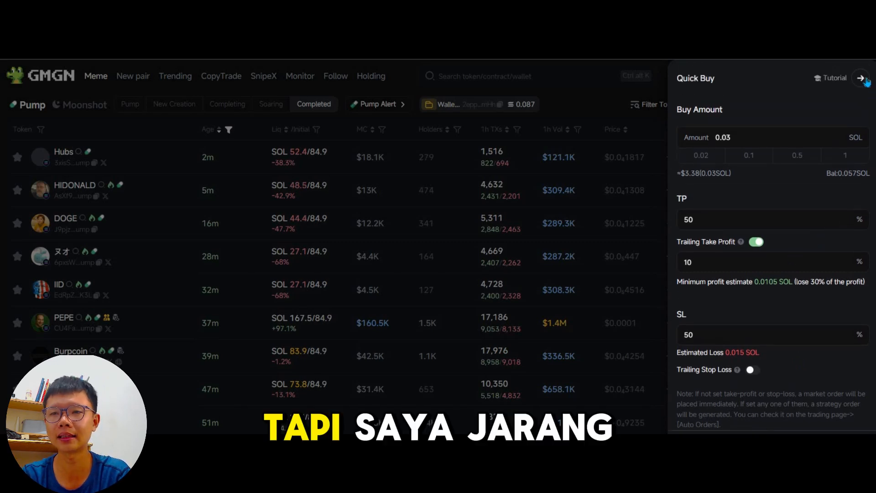
left_click(614, 186)
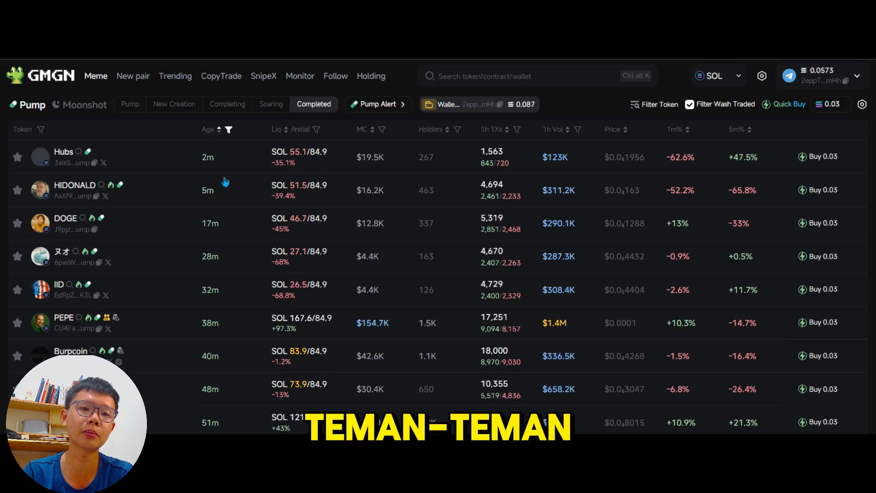
- Open the Hubs token from the completed list and examine its candles on a compressed price scale and its BlueChip and Top 10 figures
left_click(212, 131)
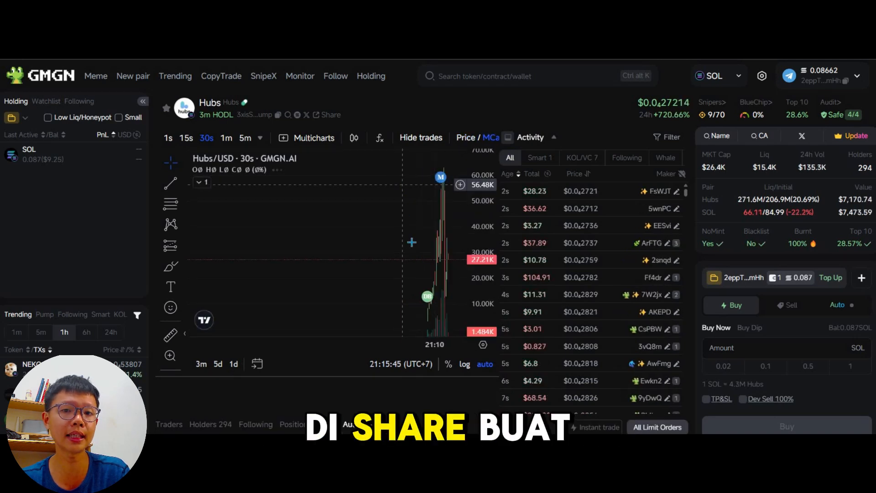
scroll(410, 239, "up", 3)
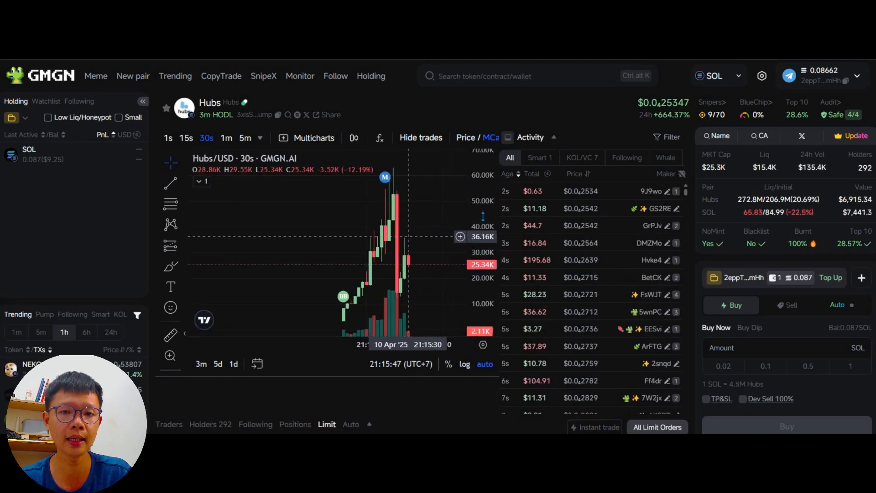
left_click_drag(483, 216, 483, 265)
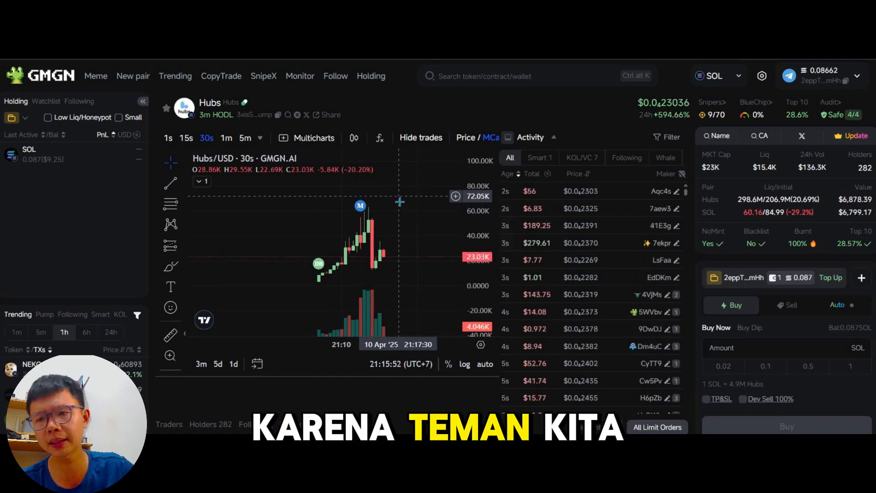
left_click_drag(478, 192, 477, 235)
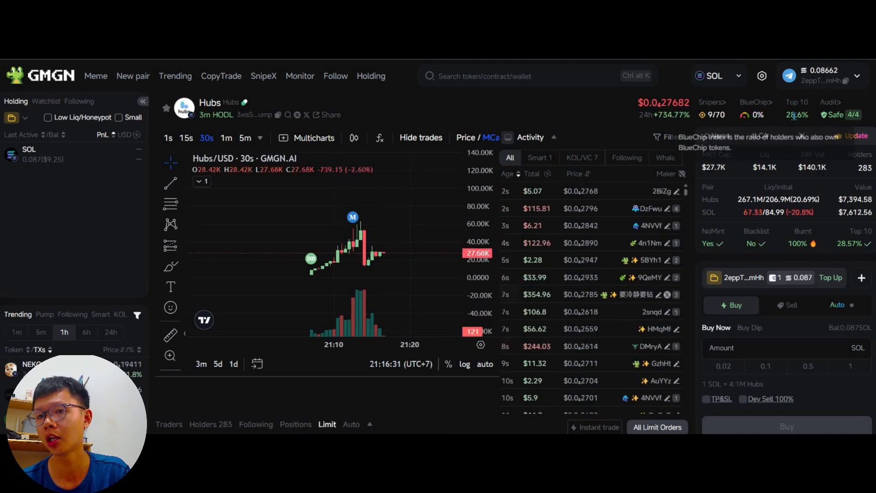
mouse_move(796, 122)
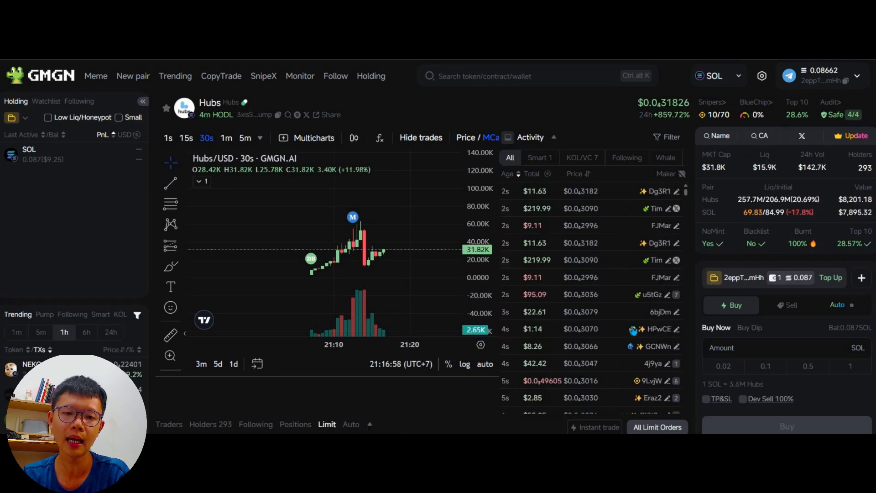
- Show the holders list and holder statistics of the Hubs token
scroll(721, 283, "down", 3)
scroll(241, 312, "down", 3)
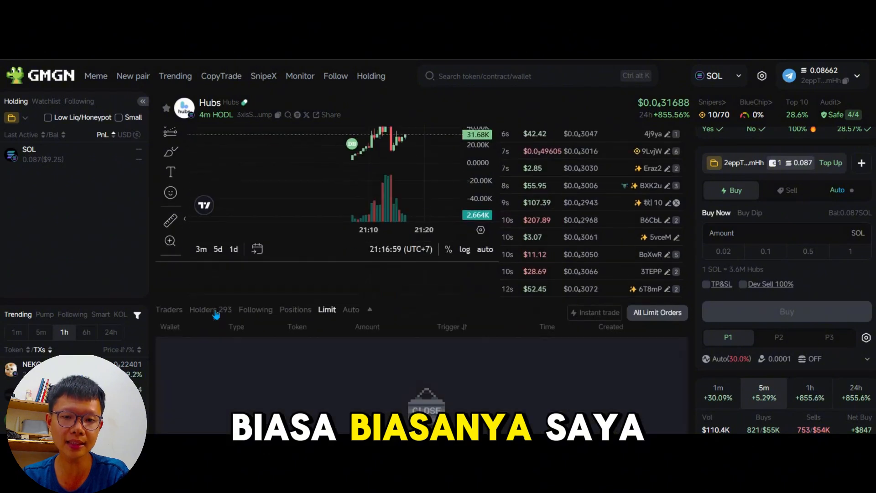
left_click(210, 310)
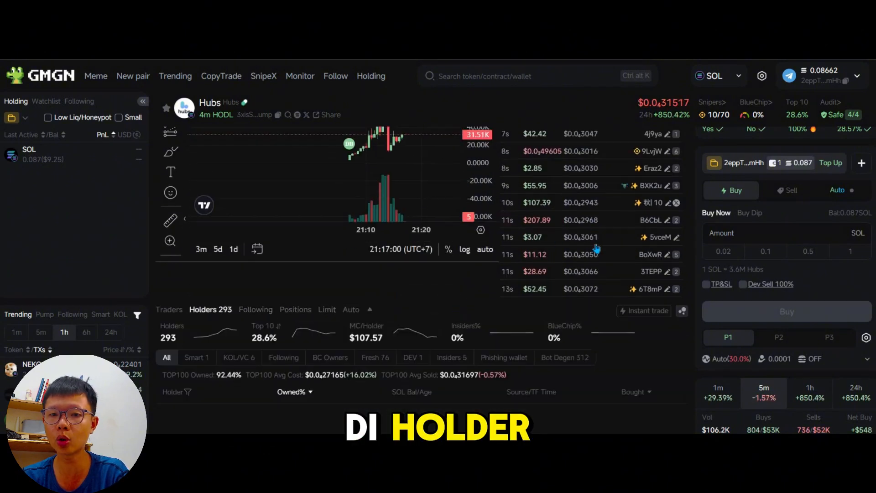
scroll(607, 269, "up", 3)
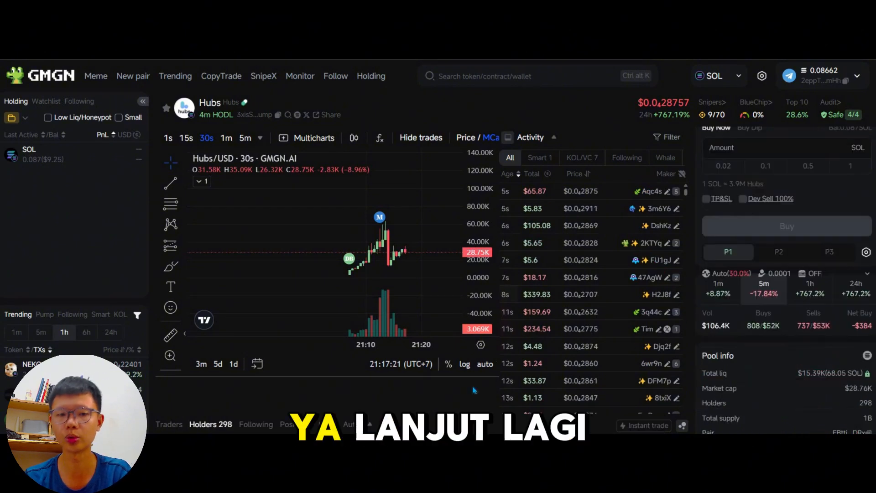
- Examine the Hubs holders' owned share, PnL and holding duration, and read the meaning of the red warning flag
scroll(682, 320, "down", 3)
scroll(561, 372, "down", 5)
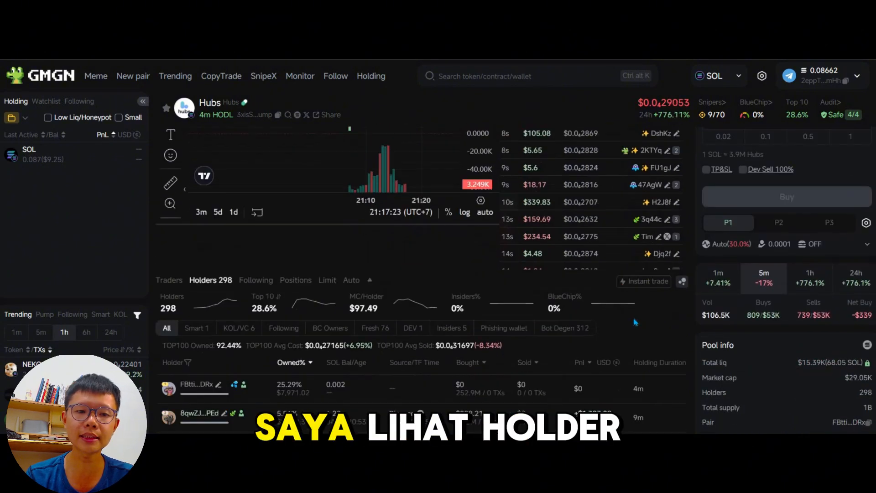
scroll(652, 321, "down", 3)
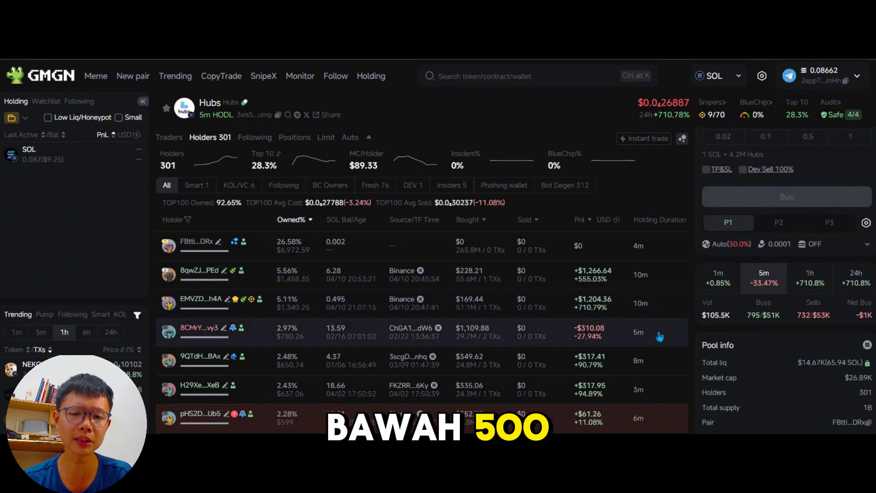
scroll(660, 337, "down", 2)
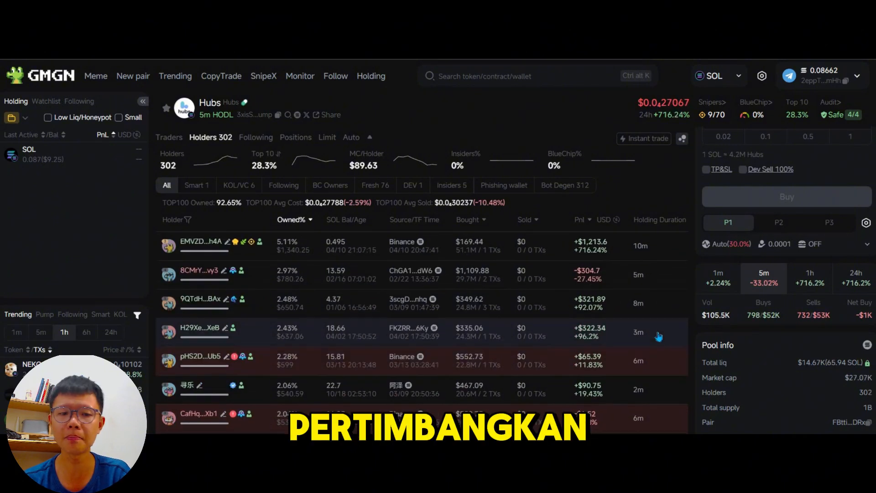
scroll(447, 331, "down", 2)
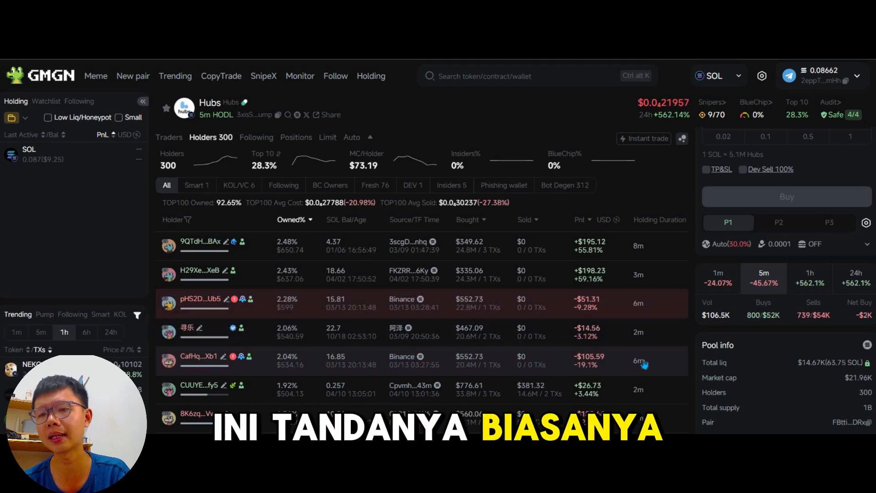
mouse_move(235, 302)
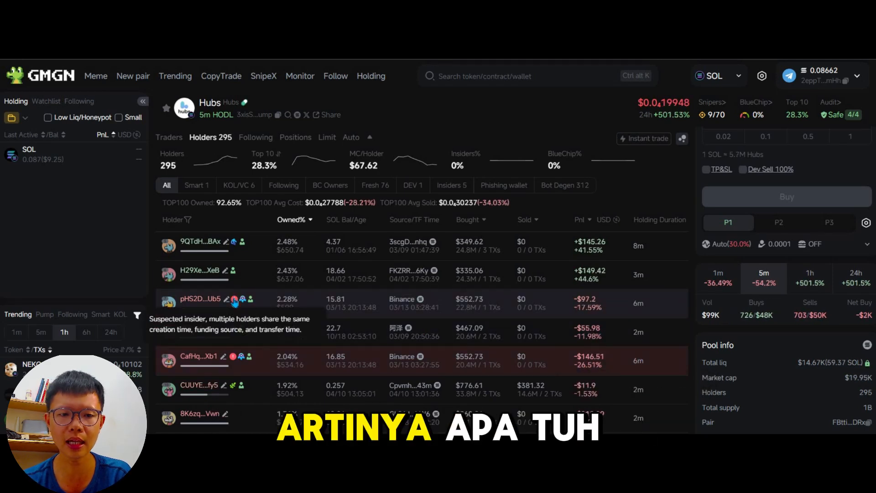
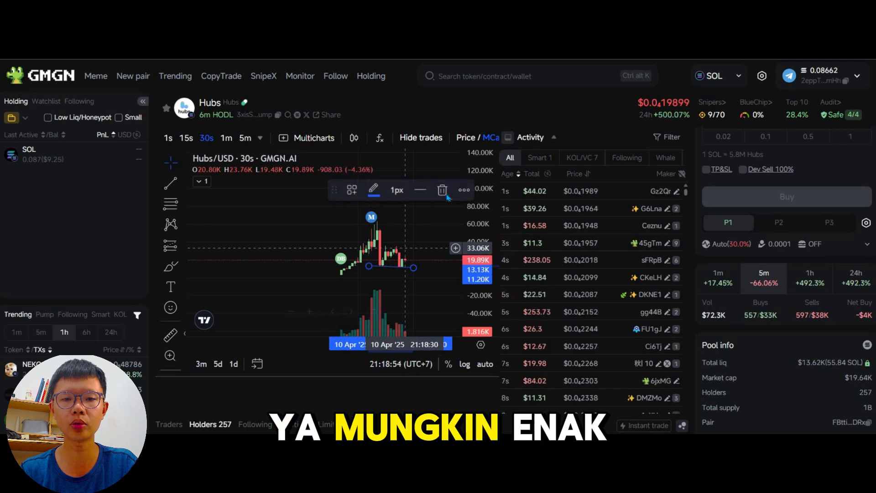
- Delete the trend line drawn under the latest lows on the Hubs chart
left_click(443, 192)
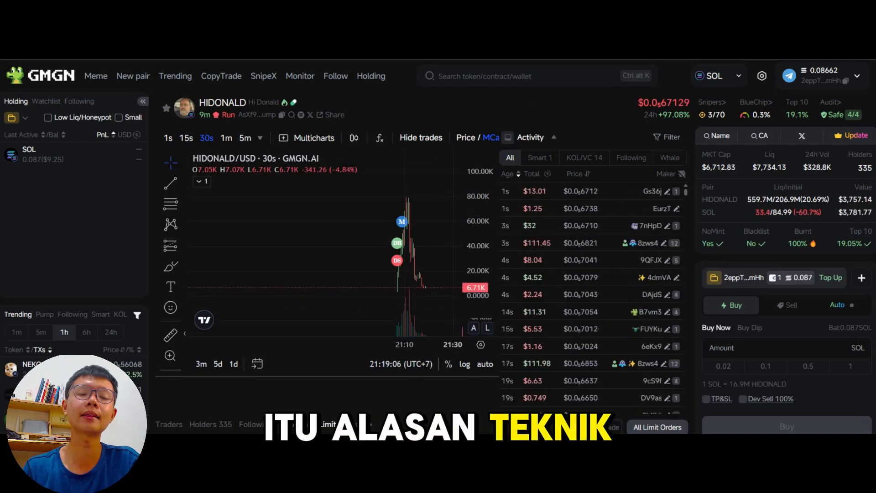
- Switch from HIDONALD to the DOGE token, examine its price peak on a compressed scale, and return to the completed list
left_click(554, 23)
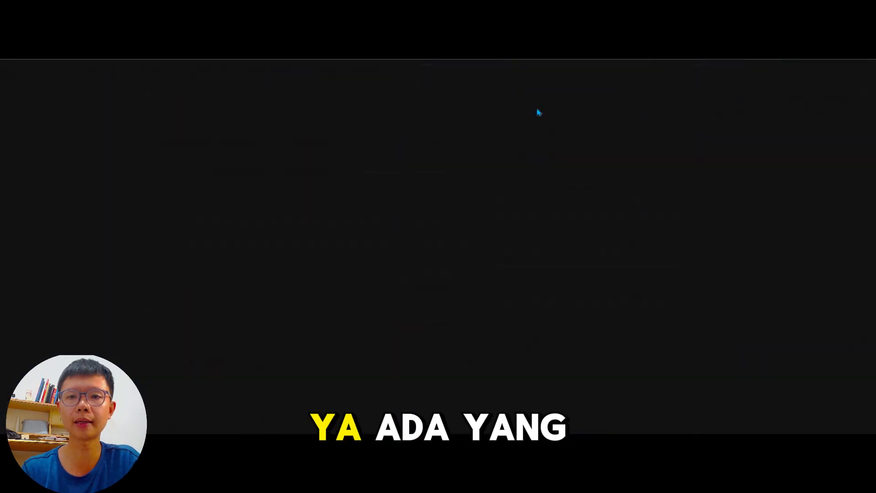
left_click_drag(479, 216, 478, 265)
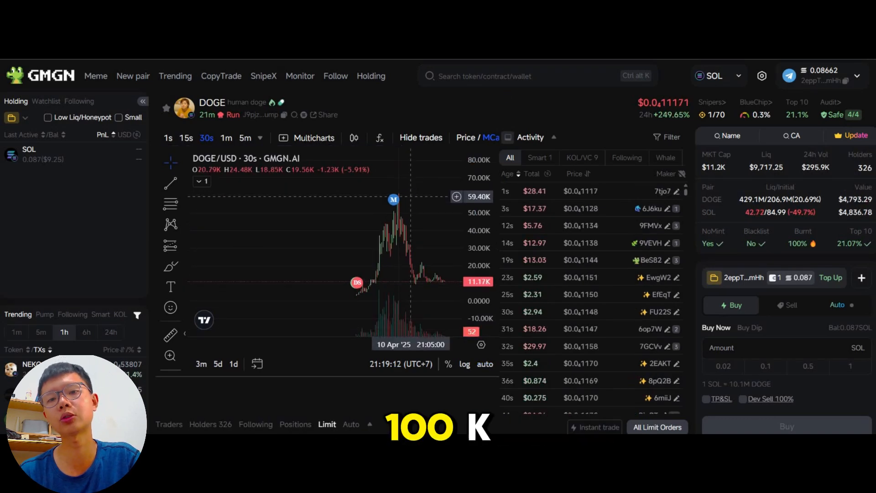
left_click(644, 12)
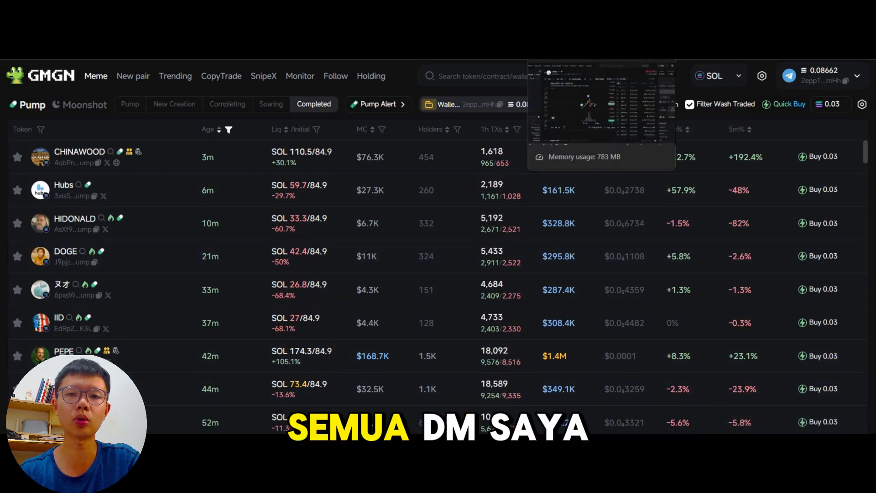
- Open the CHINAWOOD token and enlarge its latest candles to examine the current rise
left_click(566, 9)
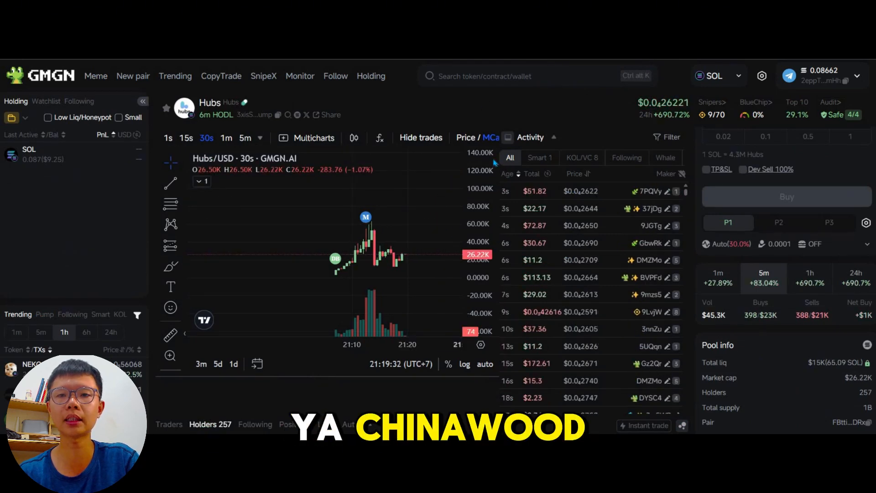
key("F5")
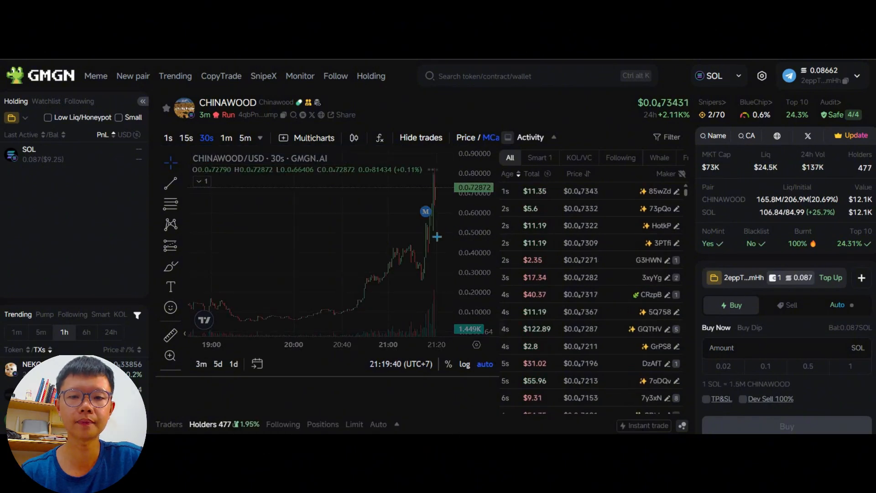
scroll(431, 232, "up", 5)
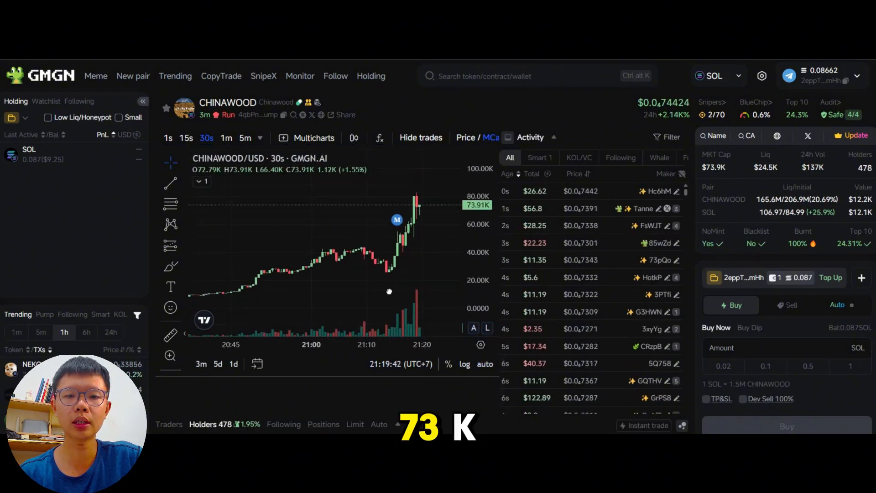
- Start a Buy Dip order for CHINAWOOD and set its target market cap to 100000
left_click_drag(398, 270, 374, 302)
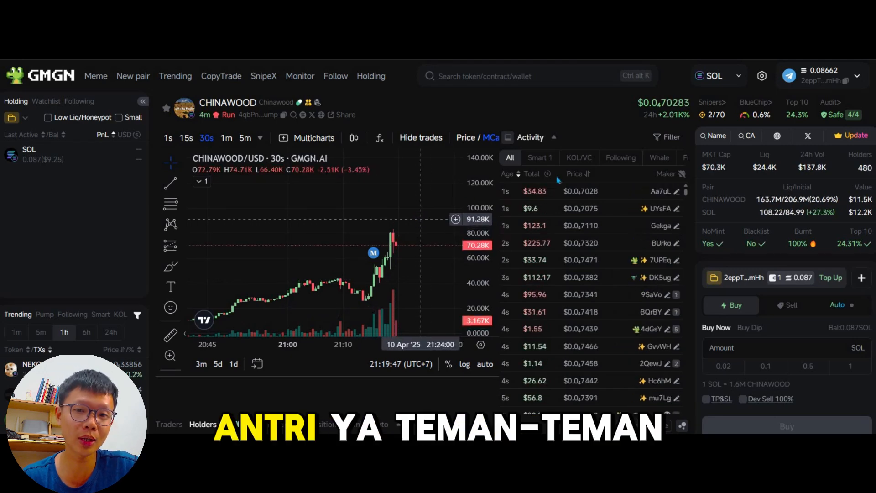
scroll(723, 310, "down", 1)
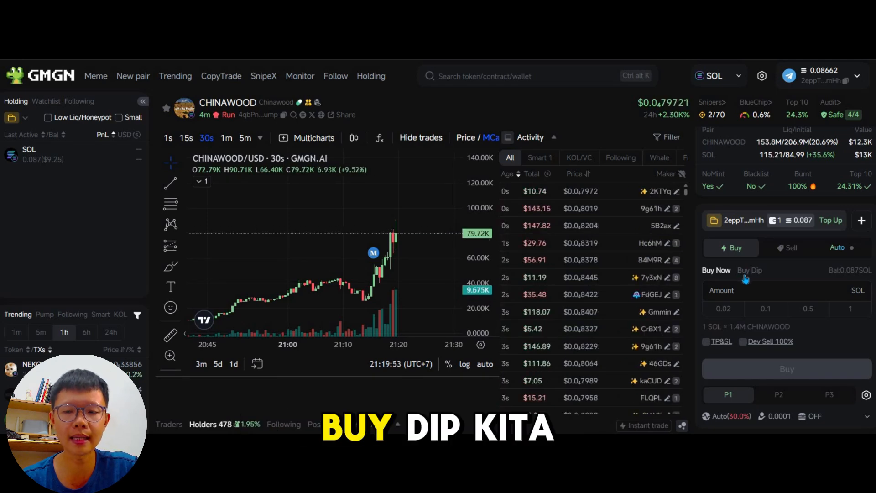
left_click(745, 272)
double_click(767, 334)
type("10")
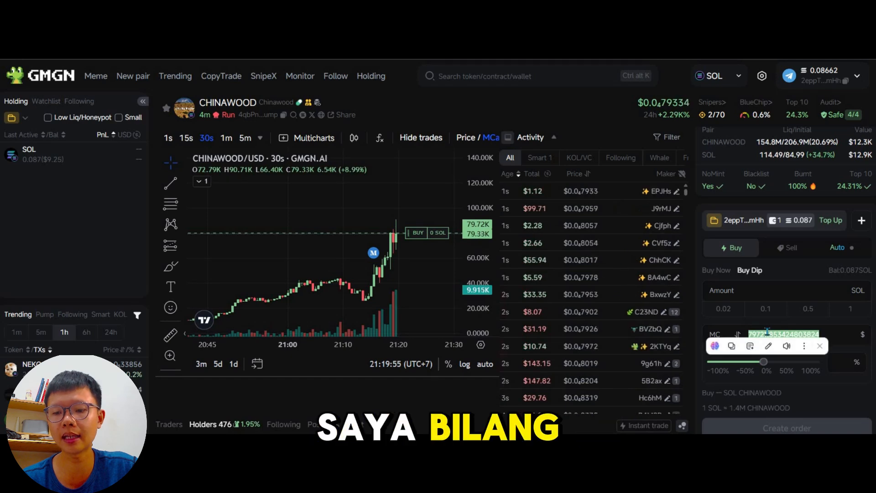
type("0000")
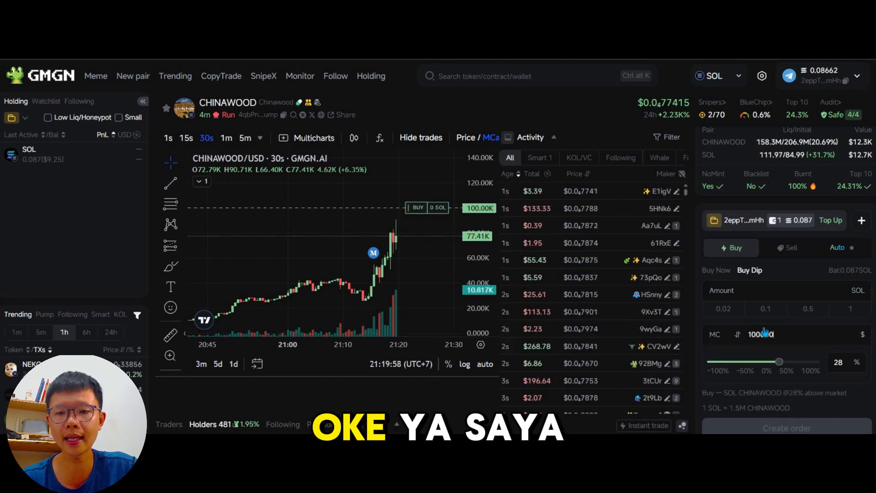
- Set the Buy Dip order's amount to 0.02 SOL and create the order
scroll(765, 333, "down", 2)
left_click(750, 234)
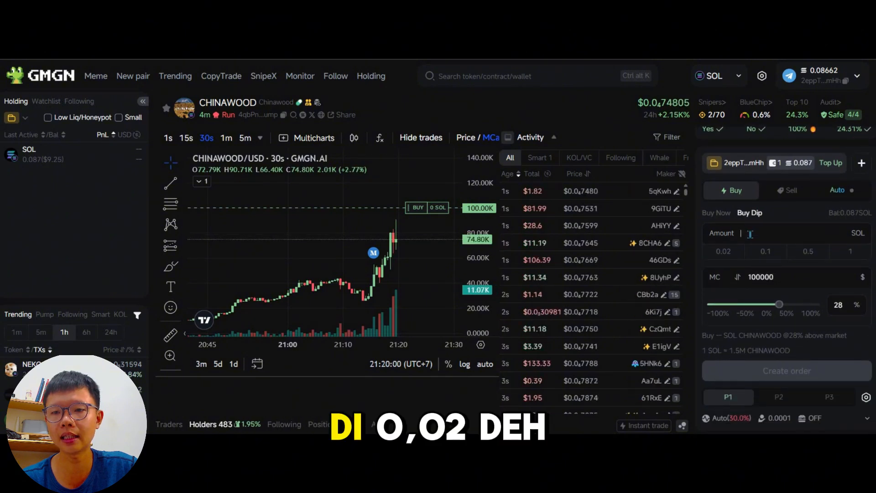
type("0.3")
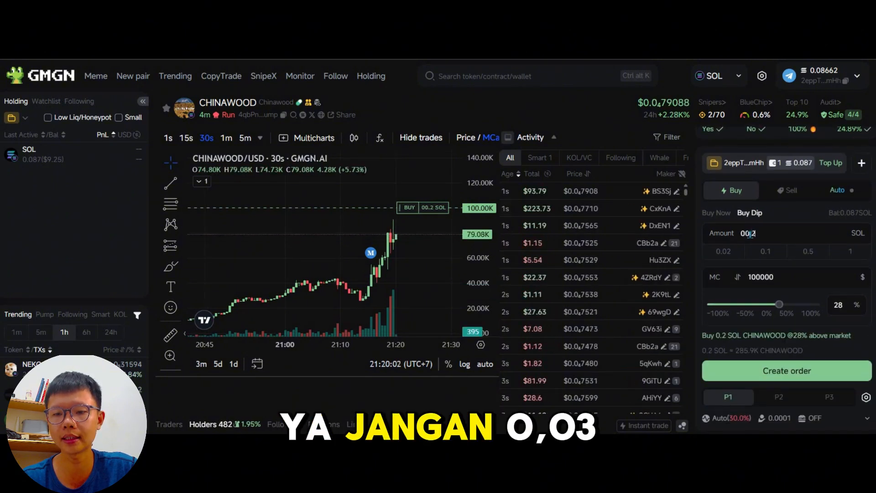
key("BackSpace")
key("BackSpace")
key("BackSpace")
type("0.0")
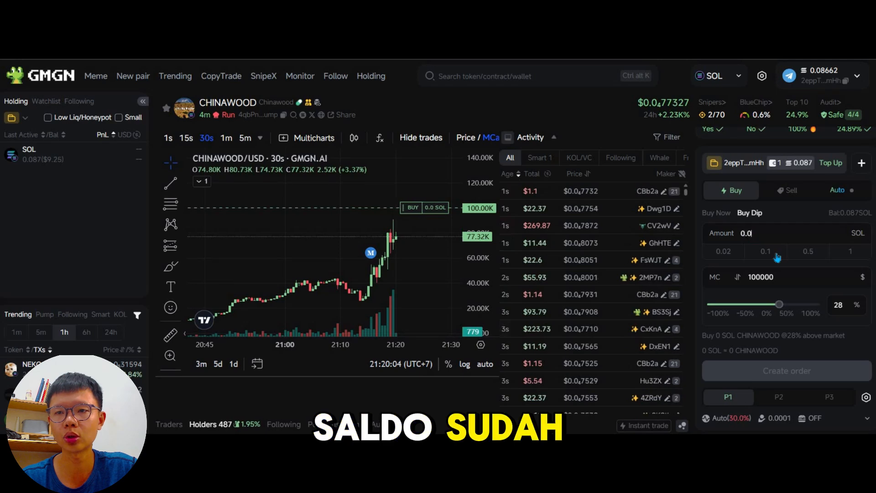
type("2")
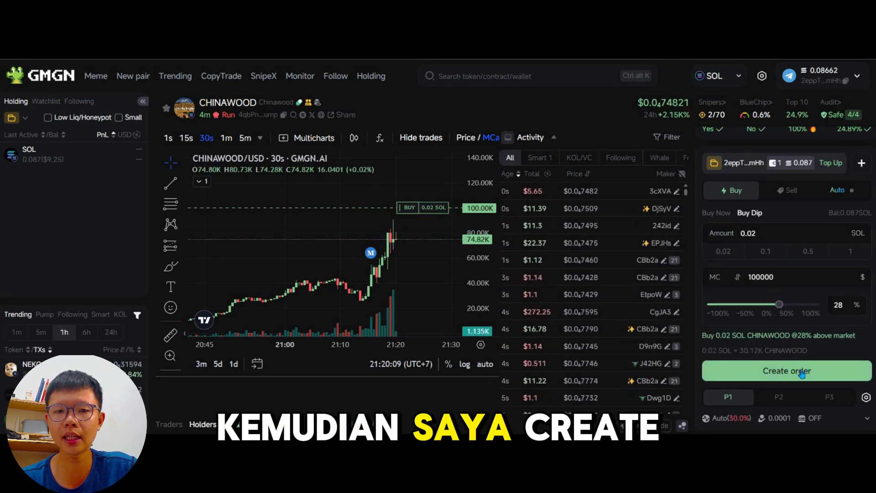
scroll(805, 361, "down", 4)
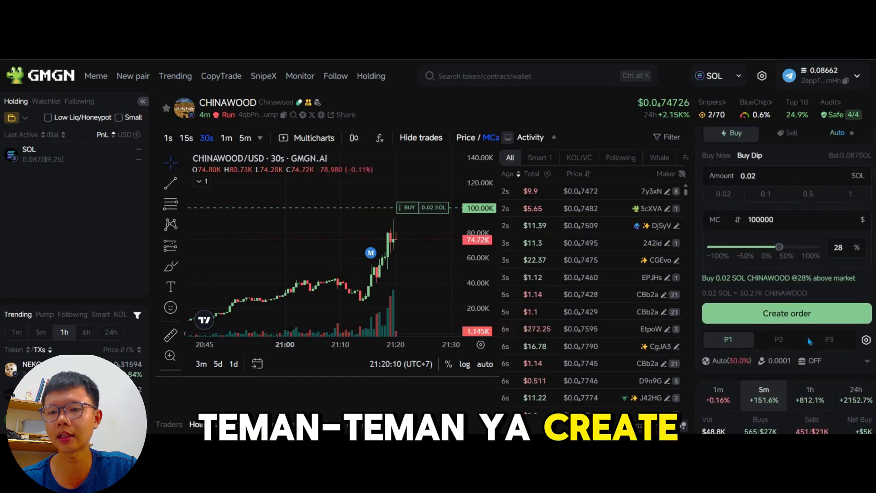
scroll(808, 337, "up", 4)
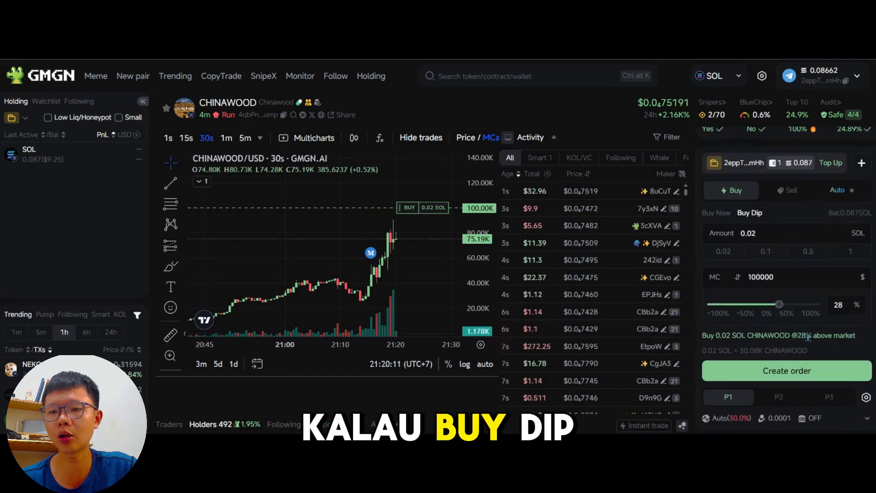
left_click(801, 372)
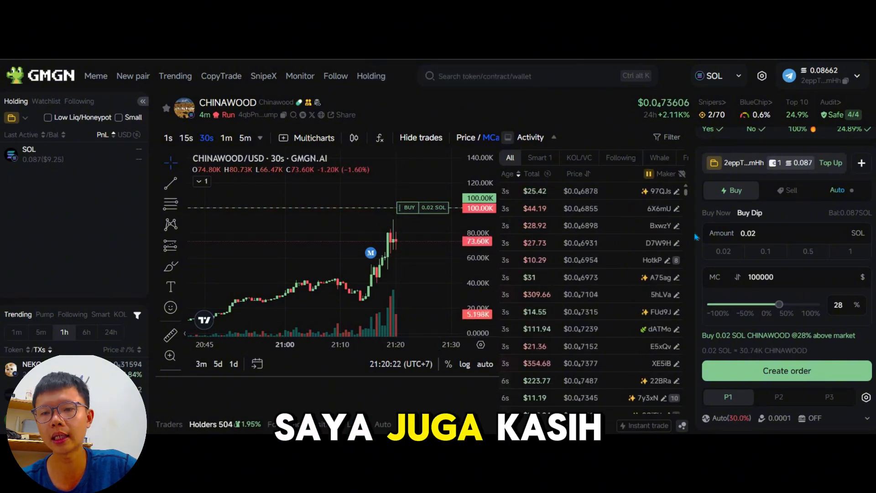
- Switch CHINAWOOD to Buy Now, read the TP&SL explanation, and enable take profit and stop loss for the purchase
left_click(724, 216)
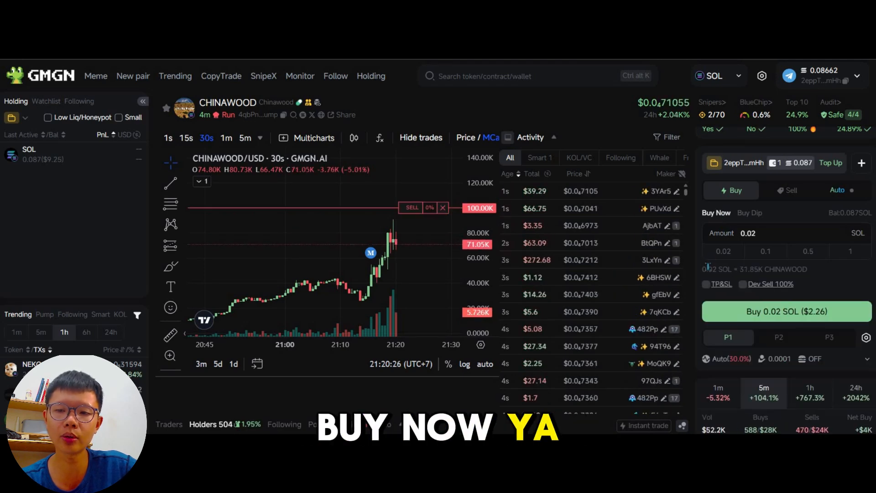
mouse_move(721, 288)
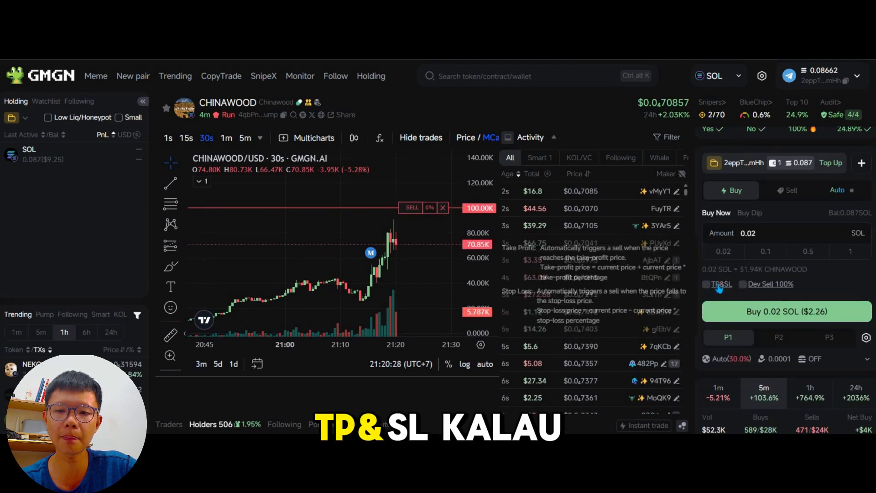
left_click(721, 288)
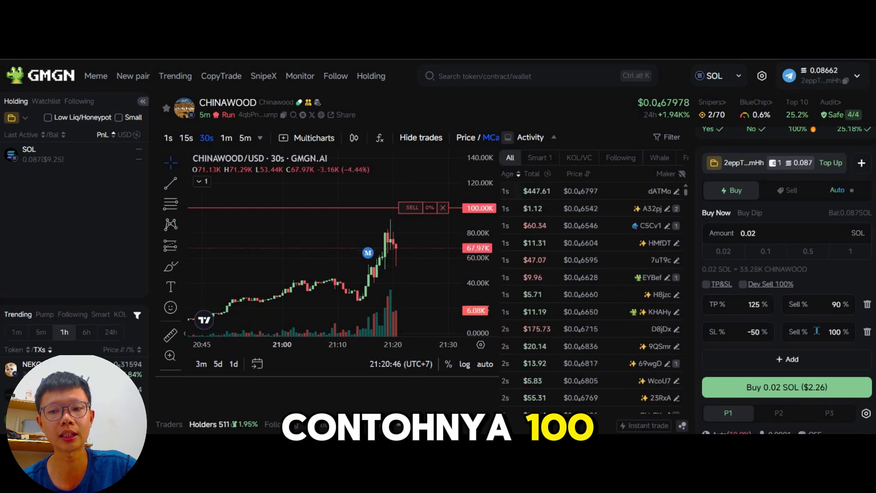
left_click(706, 285)
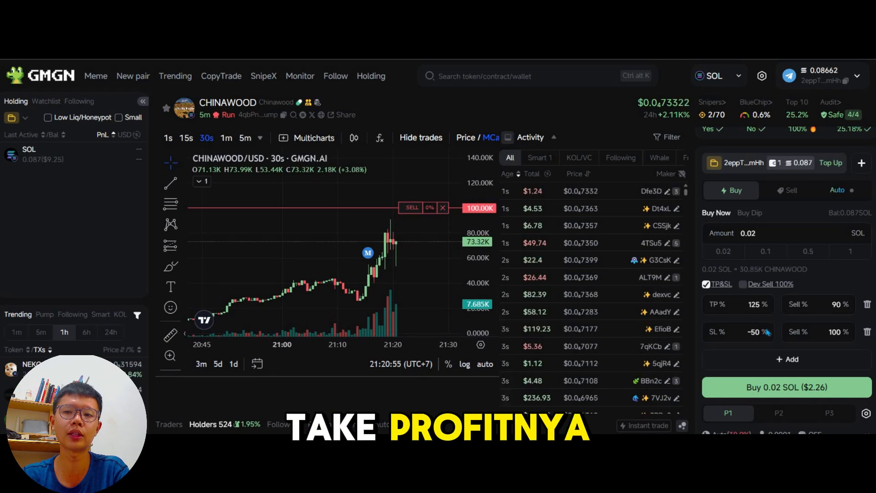
- Return to the Buy Dip order form and examine its options against those of Buy Now
left_click(751, 213)
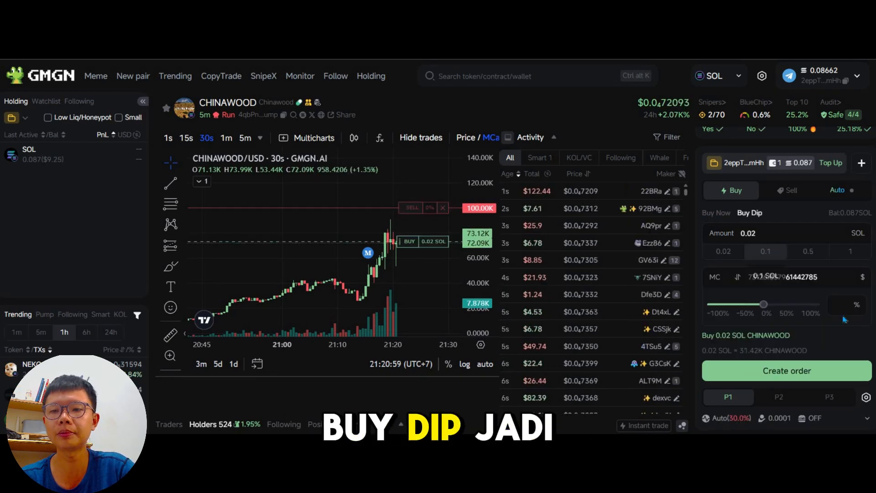
scroll(845, 322, "down", 4)
scroll(846, 321, "up", 4)
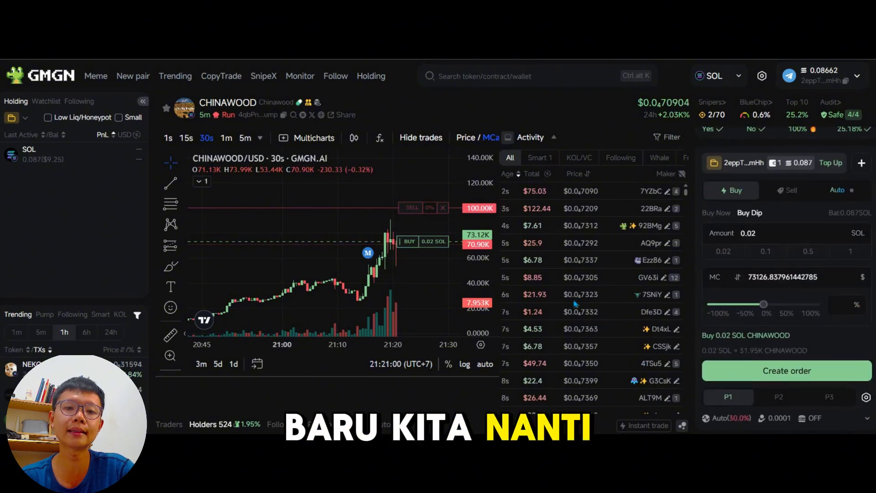
mouse_move(665, 246)
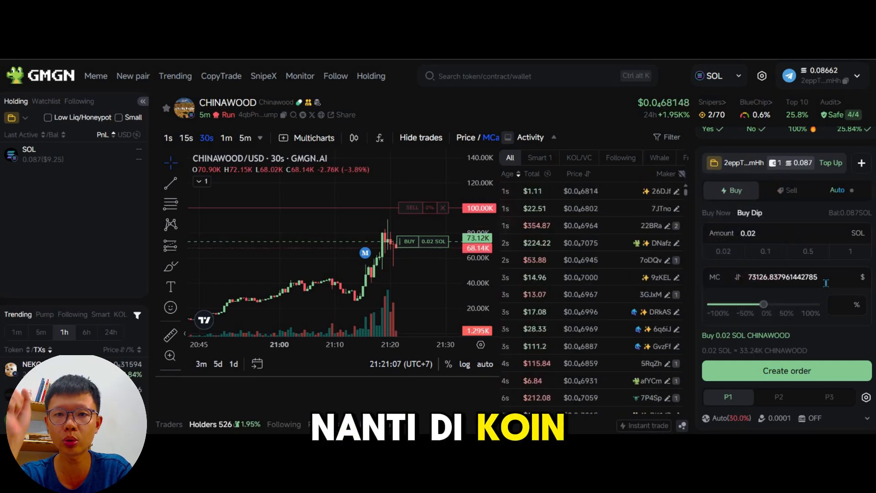
- Examine the auto trading options, including Quick Buy's trailing take profit and stop loss, and compare them with the manual buy form
left_click(838, 192)
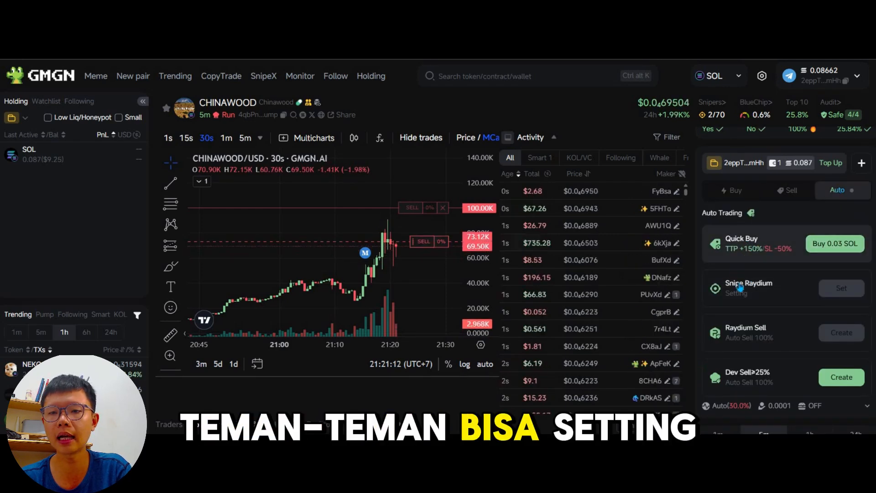
left_click(744, 246)
mouse_move(741, 241)
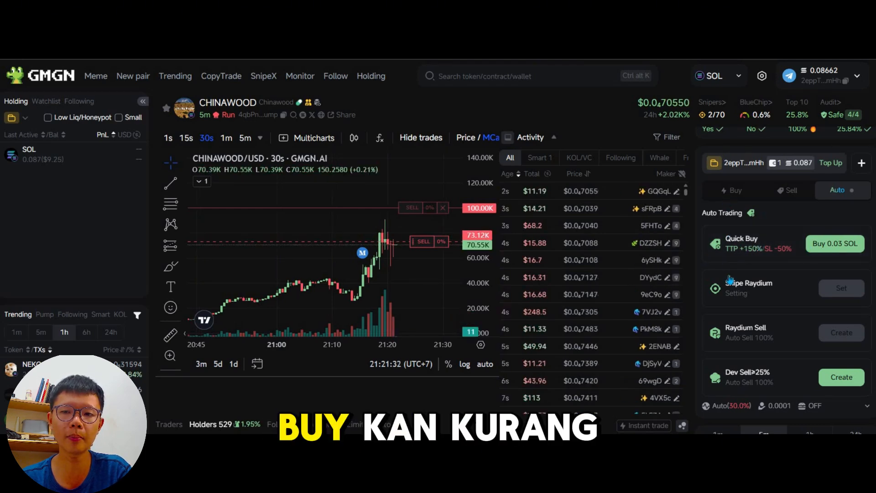
left_click(728, 194)
left_click(838, 190)
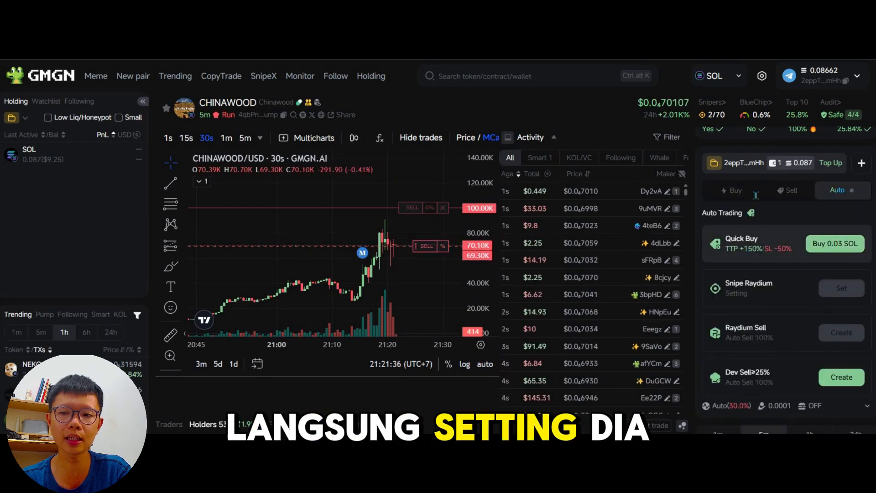
- Set the Quick Buy auto trading amount to 0.02 SOL and save the settings
left_click(749, 252)
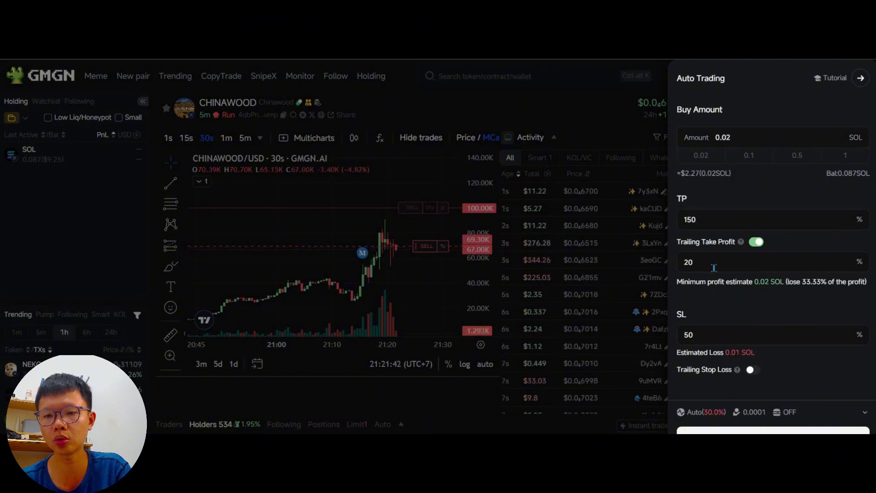
left_click(861, 79)
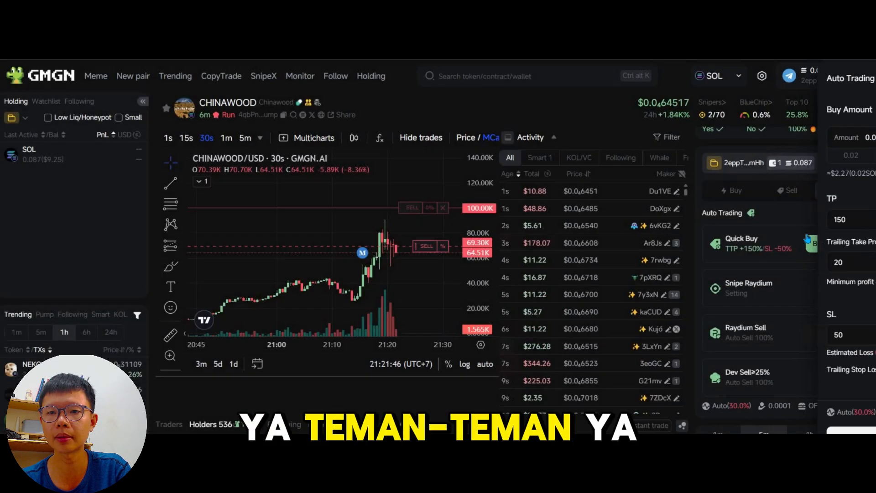
left_click(792, 247)
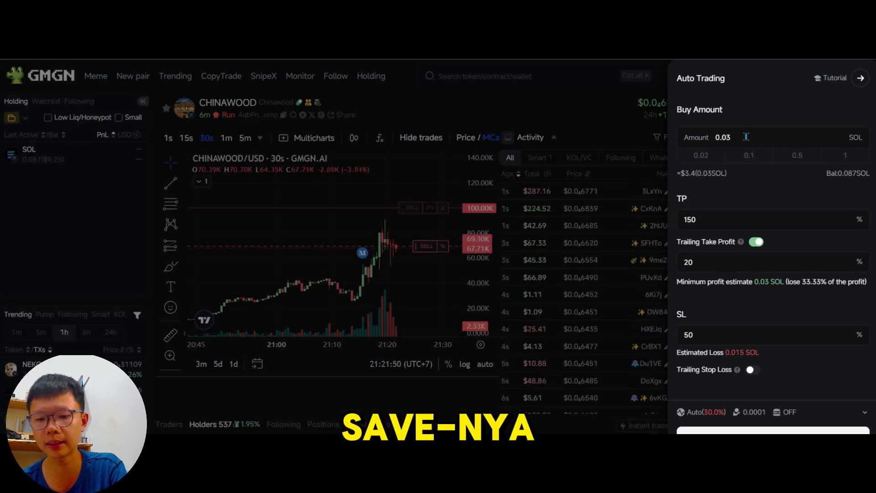
key("BackSpace")
type("2")
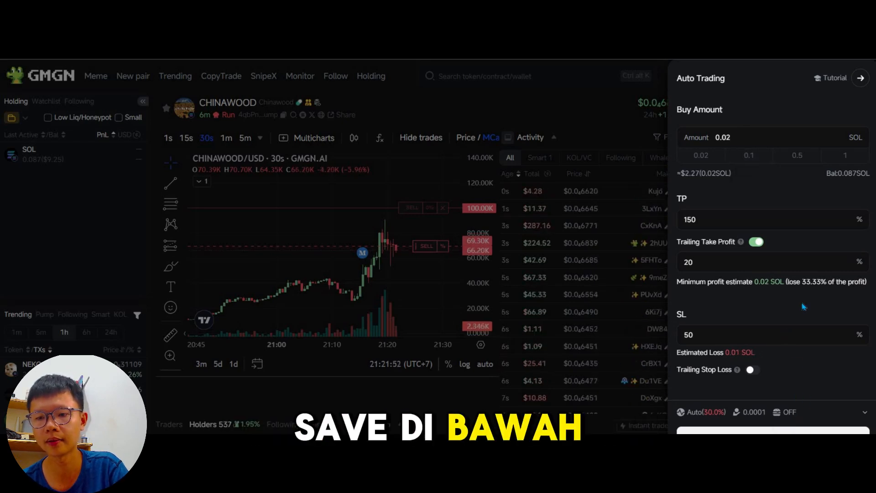
left_click(773, 431)
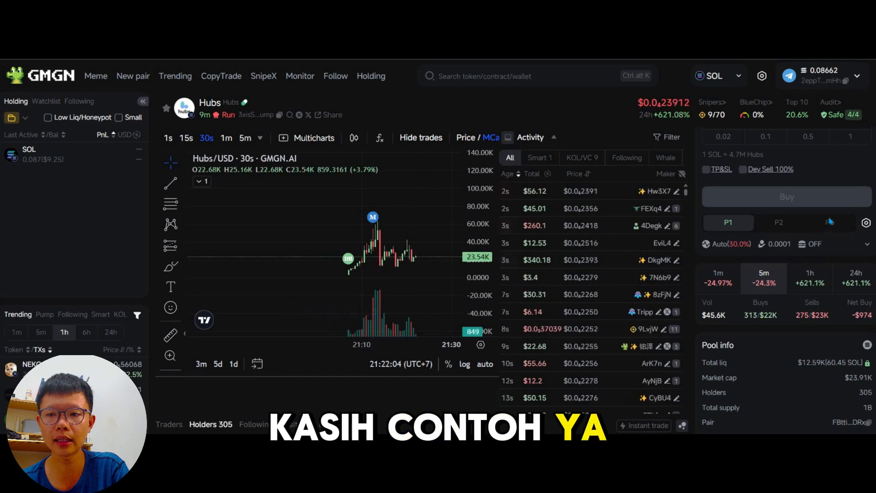
- Buy 0.02 SOL of the Hubs token through Quick Buy auto trading and inspect the buy marker on its chart
scroll(836, 200, "up", 2)
scroll(837, 200, "up", 1)
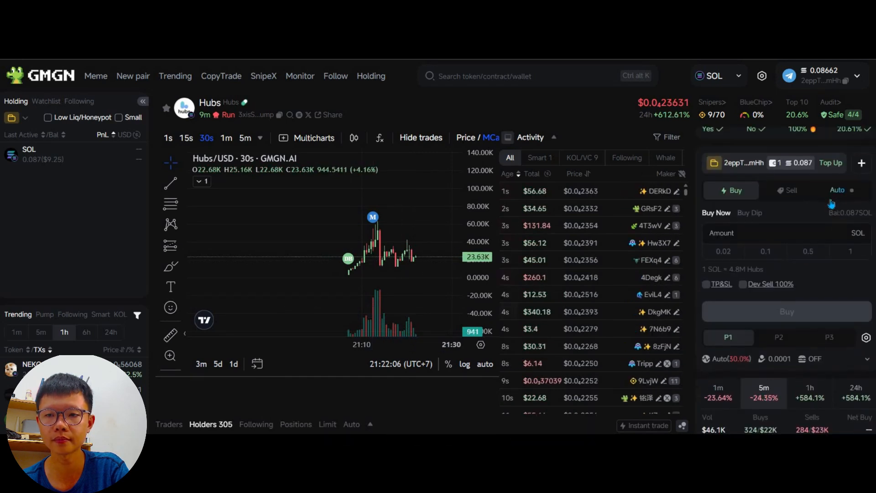
left_click(838, 190)
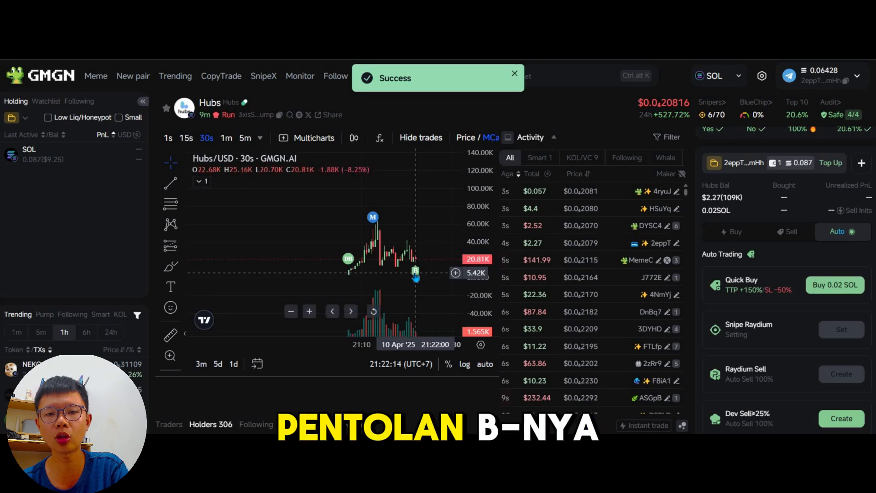
mouse_move(415, 276)
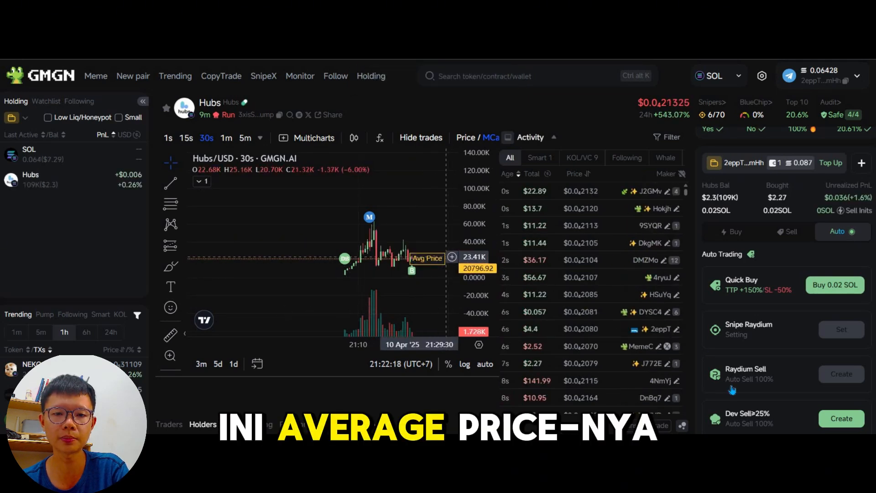
- Examine the Hubs purchase in the auto trading order list, including its trailing take profit and stop loss
scroll(776, 379, "down", 1)
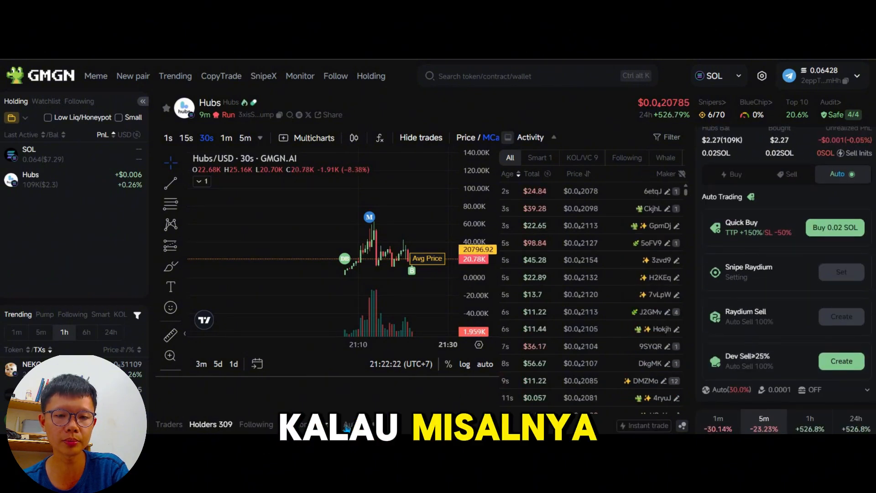
scroll(698, 372, "down", 3)
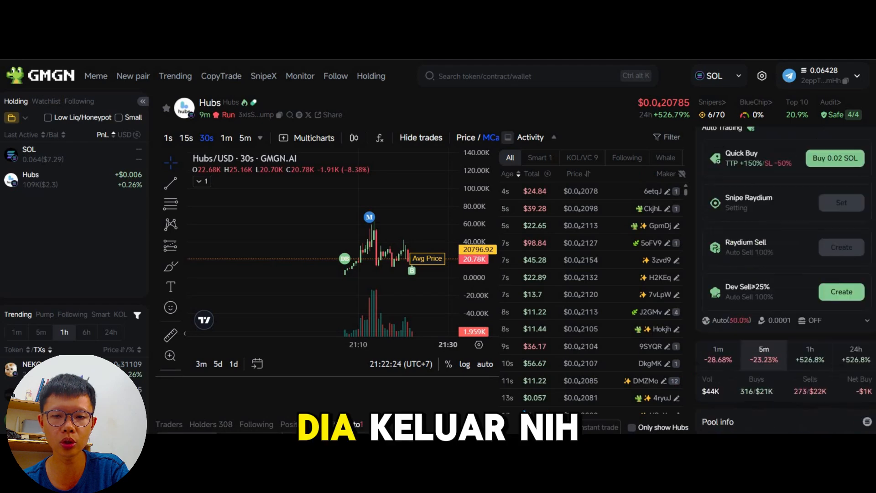
scroll(481, 389, "down", 3)
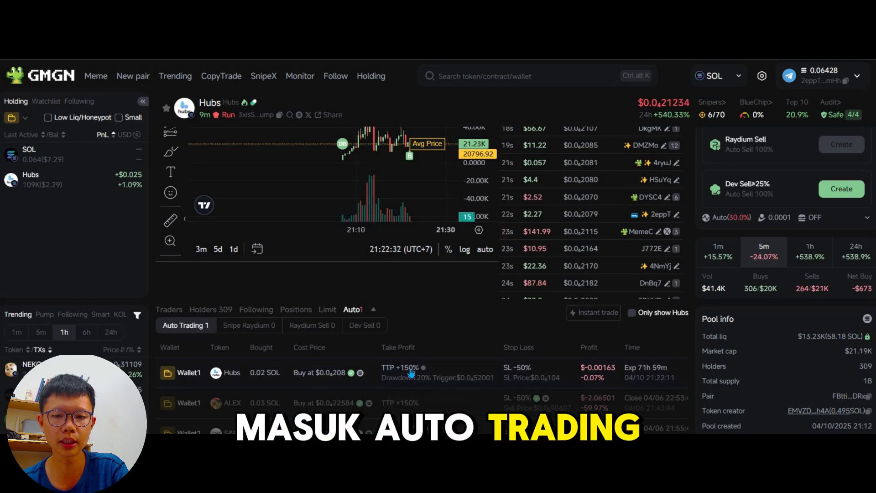
mouse_move(397, 387)
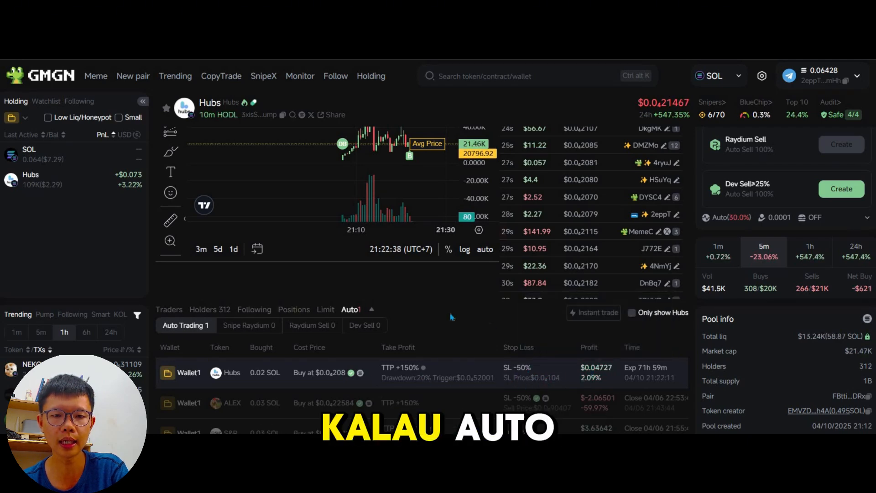
- Switch to the CHINAWOOD token page and examine its buy order in the limit order list
left_click_drag(458, 287, 458, 345)
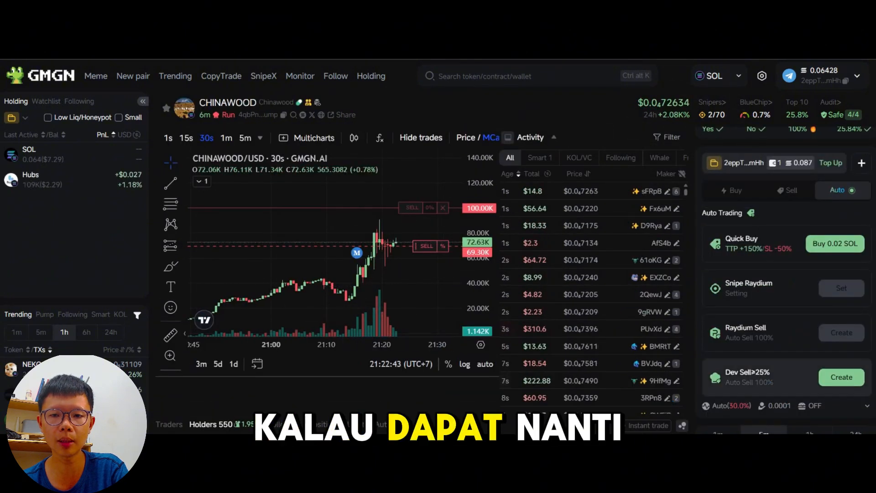
scroll(785, 274, "down", 3)
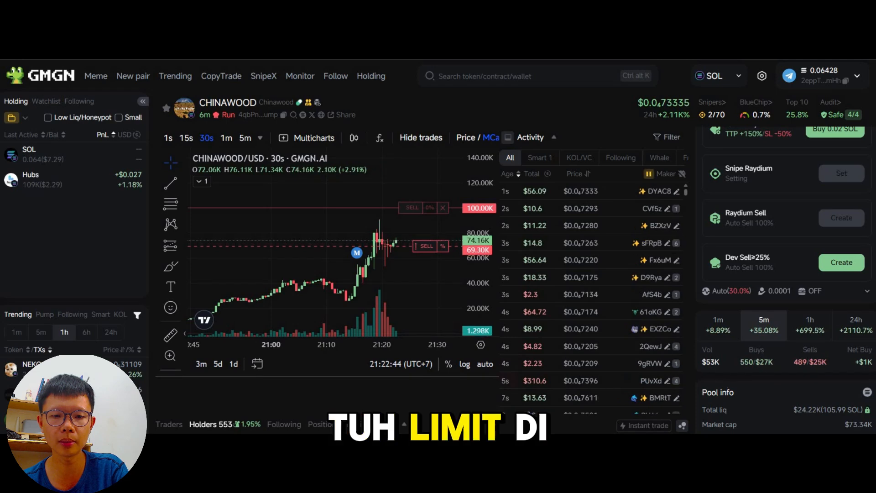
scroll(554, 405, "down", 5)
scroll(459, 365, "down", 2)
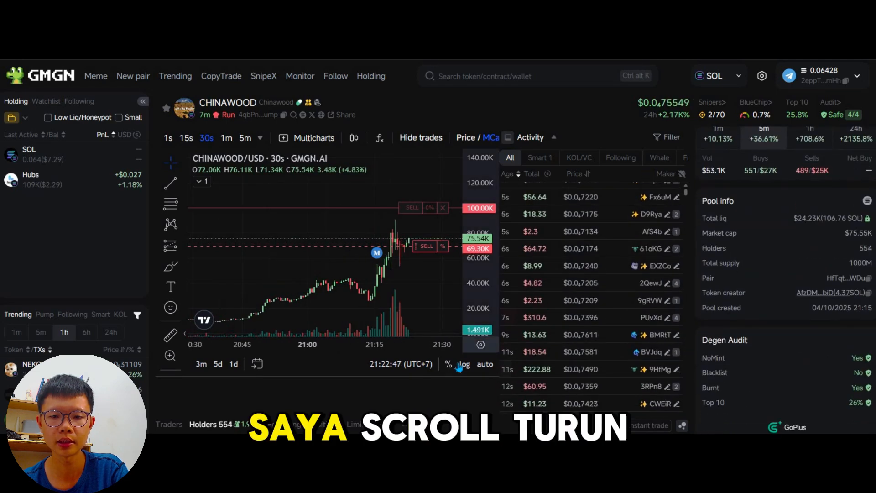
scroll(460, 368, "down", 3)
left_click(357, 293)
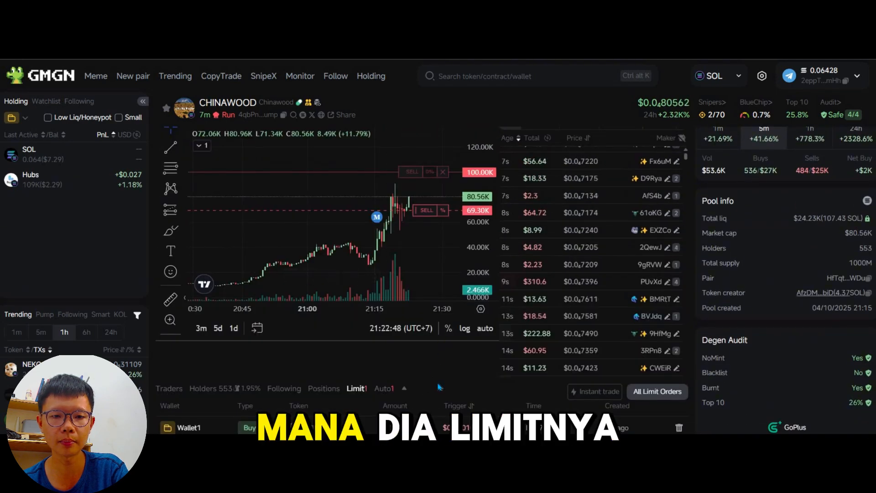
scroll(526, 410, "up", 1)
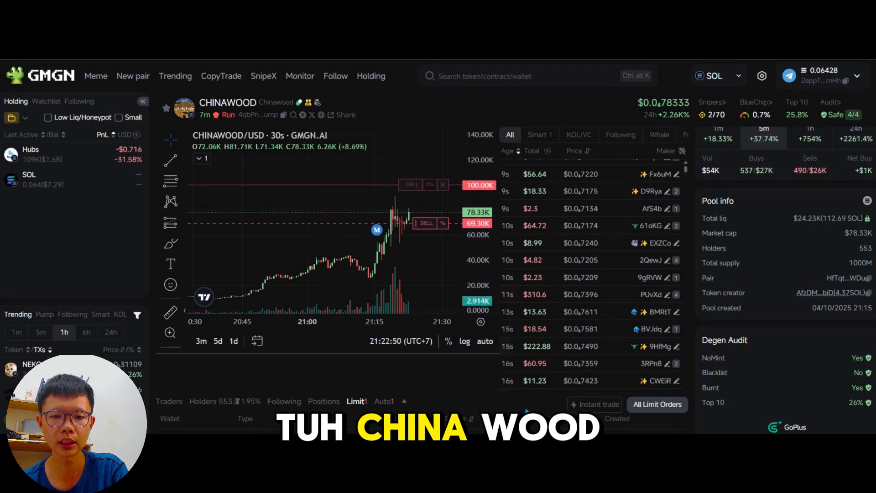
scroll(527, 410, "down", 1)
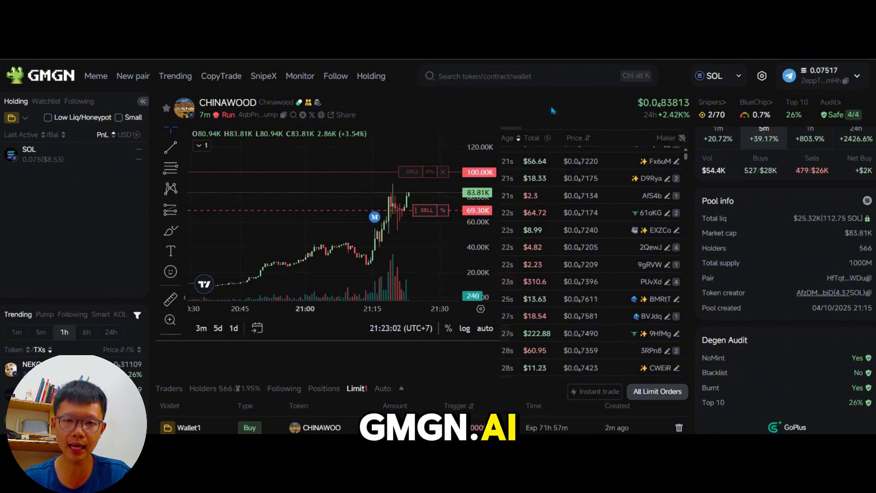
- Return to the Hubs token page, dismiss the notification, and review the auto trade's result on the chart and its PNL share card
left_click(504, 20)
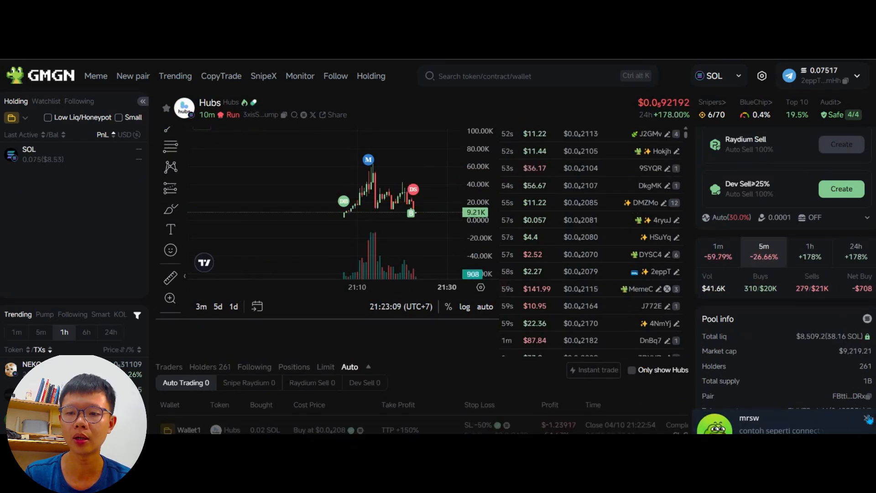
left_click(867, 419)
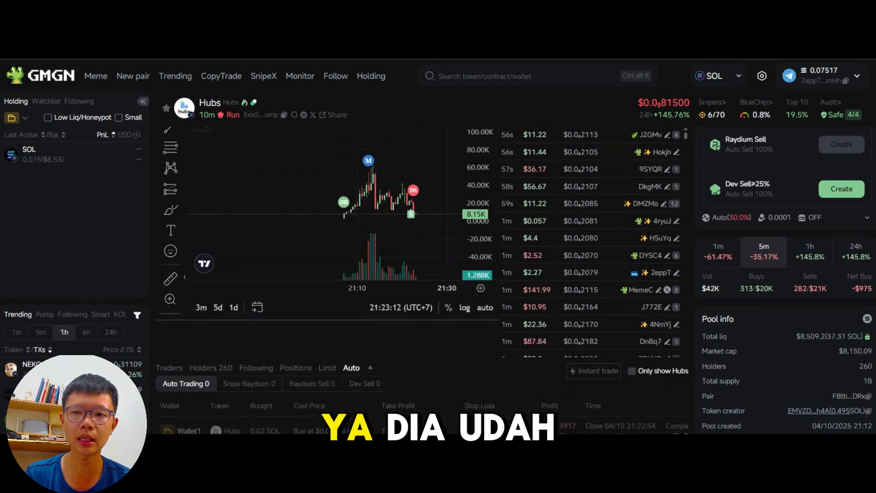
scroll(438, 411, "up", 2)
scroll(792, 242, "up", 4)
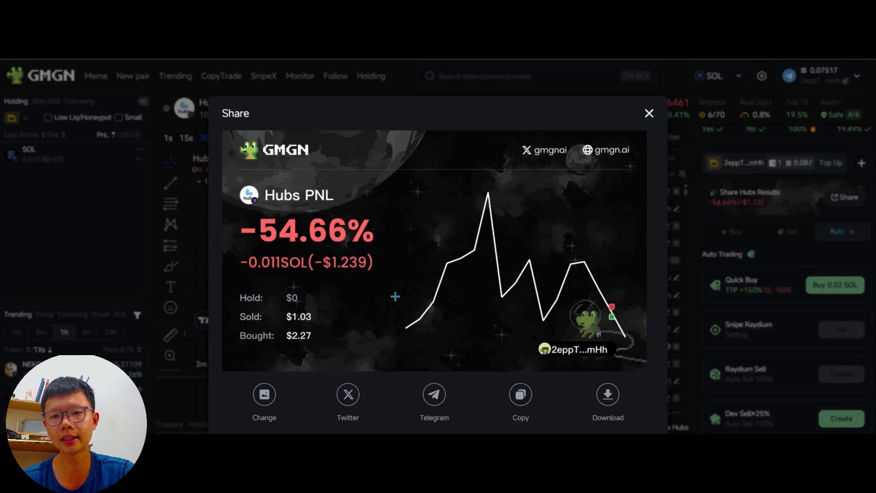
key("Escape")
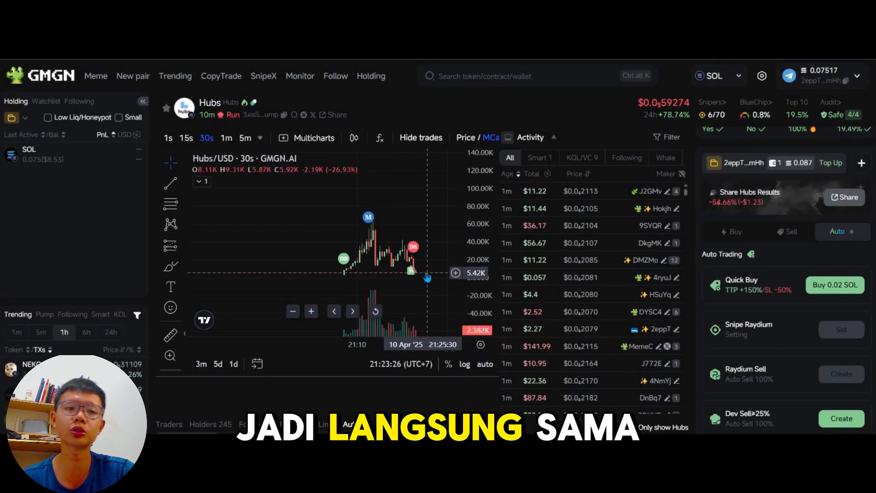